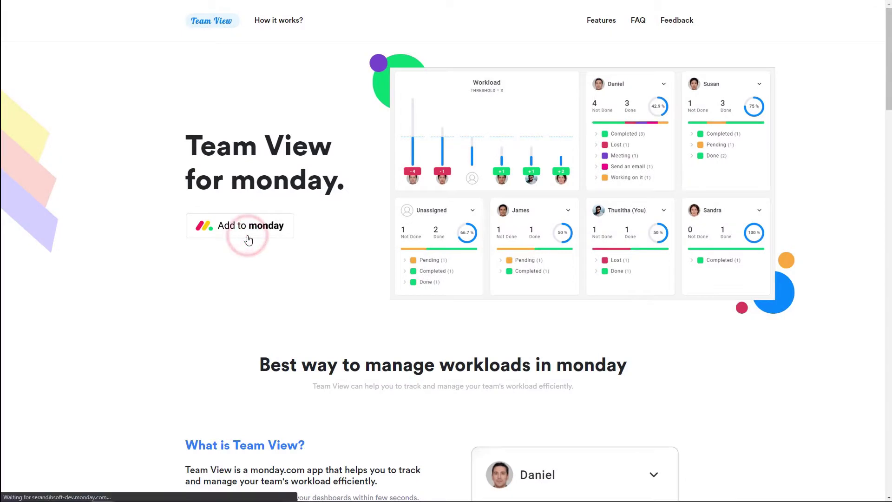
Install the Team View app into the monday.com account
{"action": "left_click", "coordinate": [453, 488]}
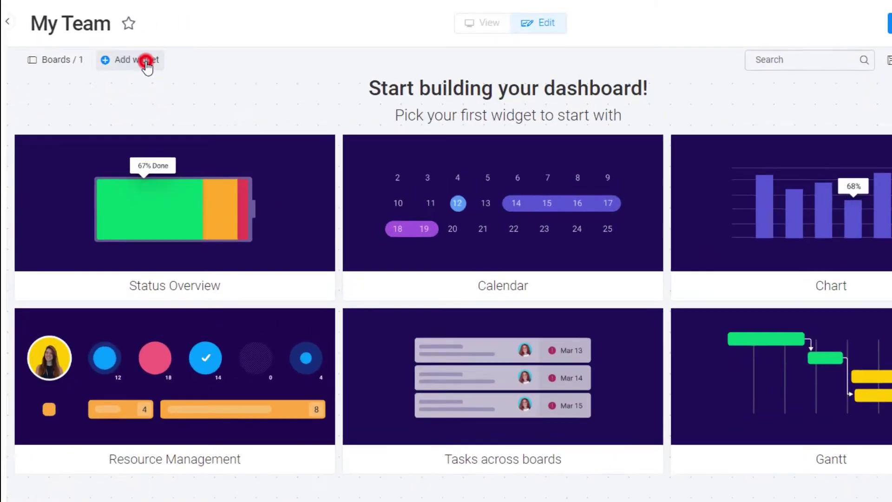
Add Team View from Account Apps as a widget on the My Team dashboard
{"action": "left_click", "coordinate": [135, 311]}
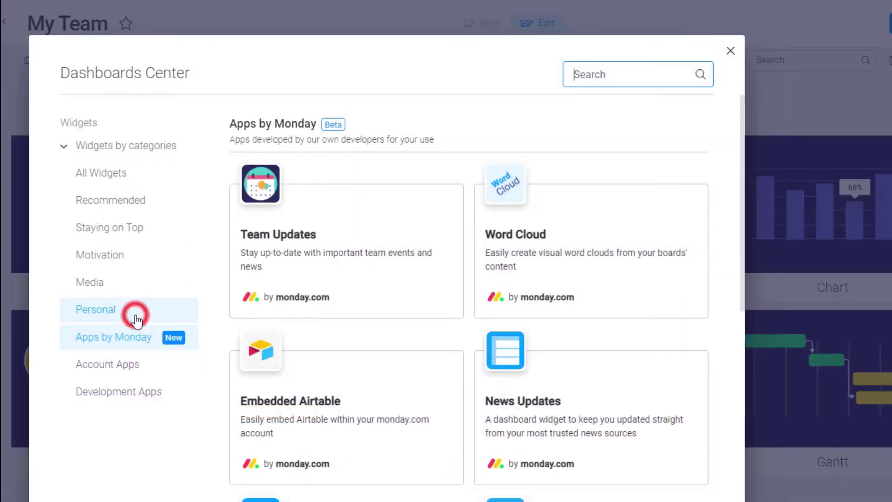
{"action": "left_click", "coordinate": [135, 367]}
{"action": "left_click", "coordinate": [298, 295]}
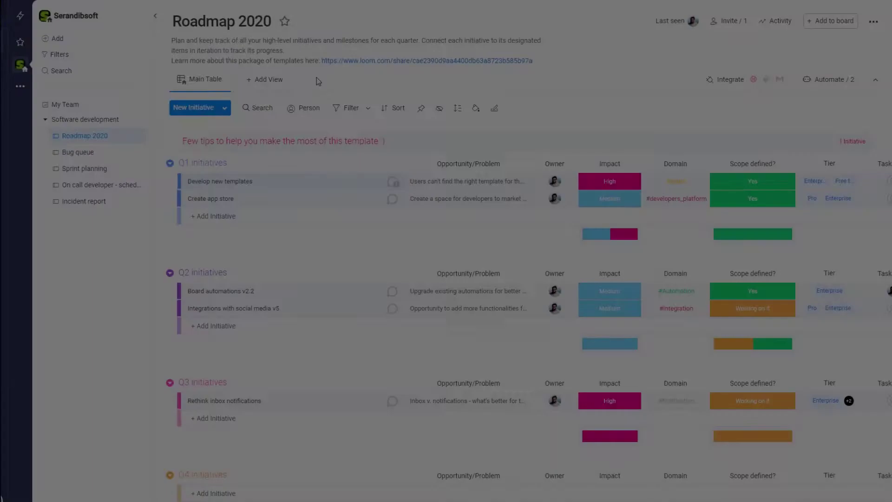
Add Team View as a new view tab on the Roadmap 2020 board
{"action": "left_click", "coordinate": [267, 79]}
{"action": "left_click", "coordinate": [209, 327]}
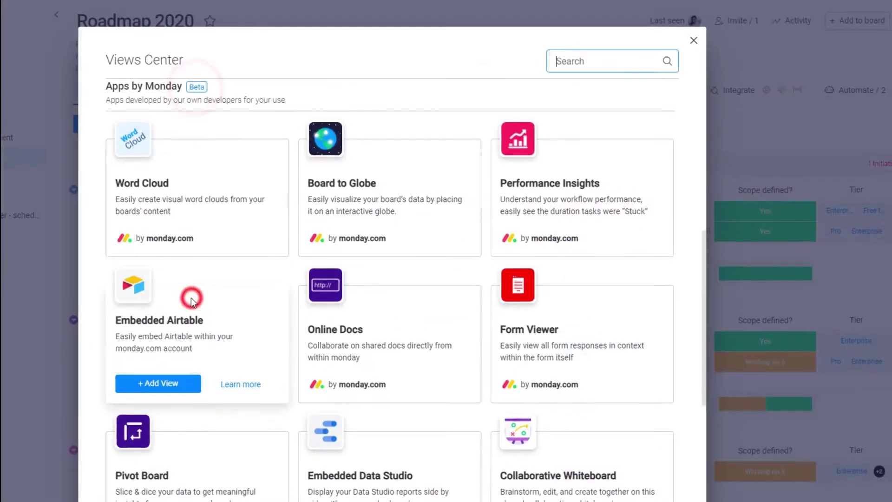
{"action": "scroll", "coordinate": [191, 298], "scroll_direction": "down", "scroll_amount": 5}
{"action": "scroll", "coordinate": [182, 220], "scroll_direction": "down", "scroll_amount": 4}
{"action": "left_click", "coordinate": [166, 415]}
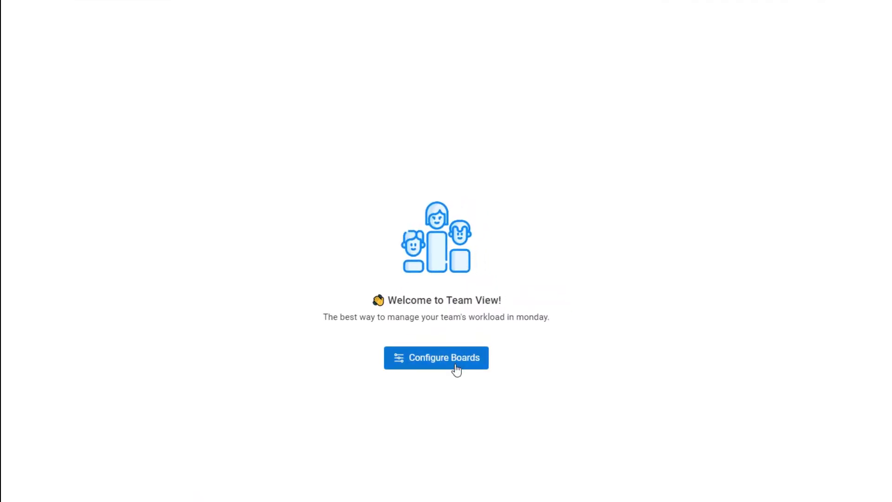
For Project planning, use the Status column with green as Done and Owner as assignee
{"action": "left_click", "coordinate": [484, 330]}
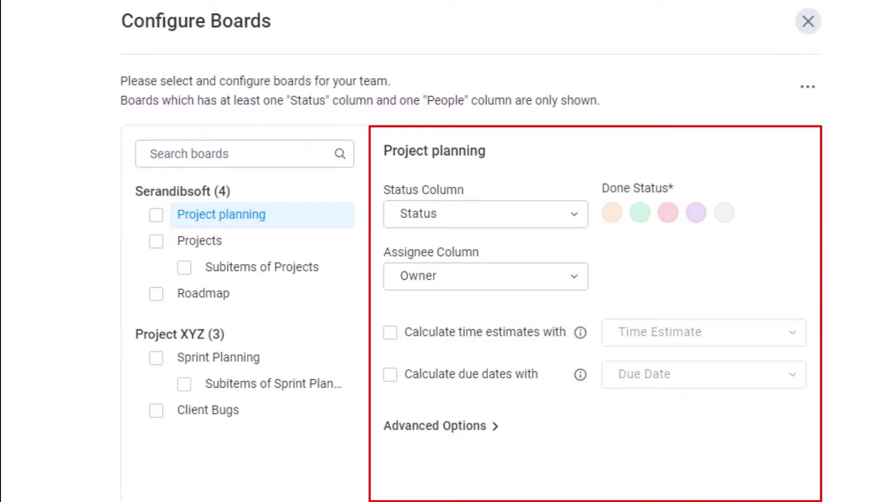
{"action": "left_click", "coordinate": [558, 225]}
{"action": "left_click", "coordinate": [550, 249]}
{"action": "left_click", "coordinate": [640, 214]}
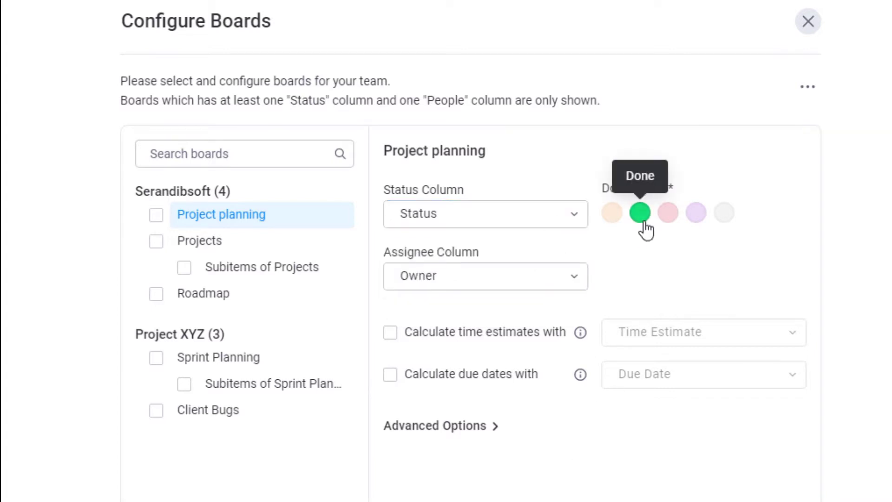
{"action": "left_click", "coordinate": [530, 281]}
{"action": "left_click", "coordinate": [520, 312]}
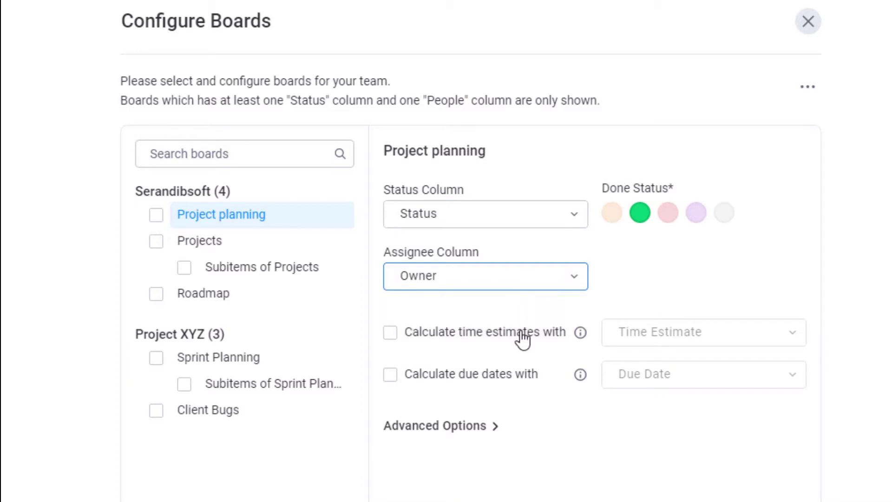
Enable Time Estimate and Due Date calculations using those columns
{"action": "left_click", "coordinate": [521, 332]}
{"action": "left_click", "coordinate": [613, 333]}
{"action": "left_click", "coordinate": [631, 371]}
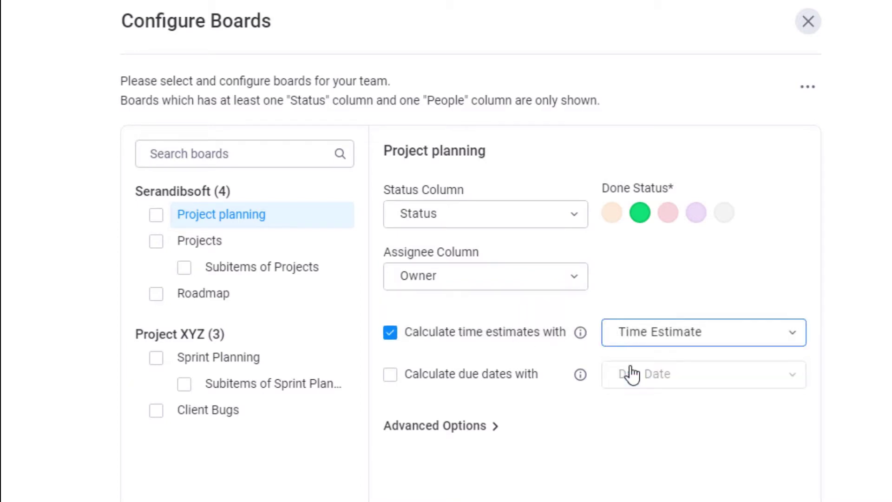
{"action": "left_click", "coordinate": [492, 380]}
{"action": "left_click", "coordinate": [604, 380]}
{"action": "left_click", "coordinate": [632, 410]}
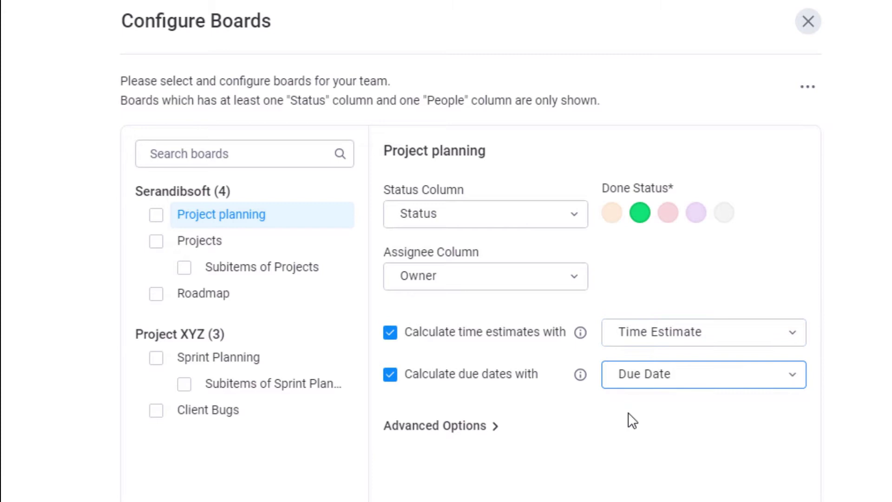
In Advanced Options, keep loading all data and exclude the grey status
{"action": "left_click", "coordinate": [495, 420]}
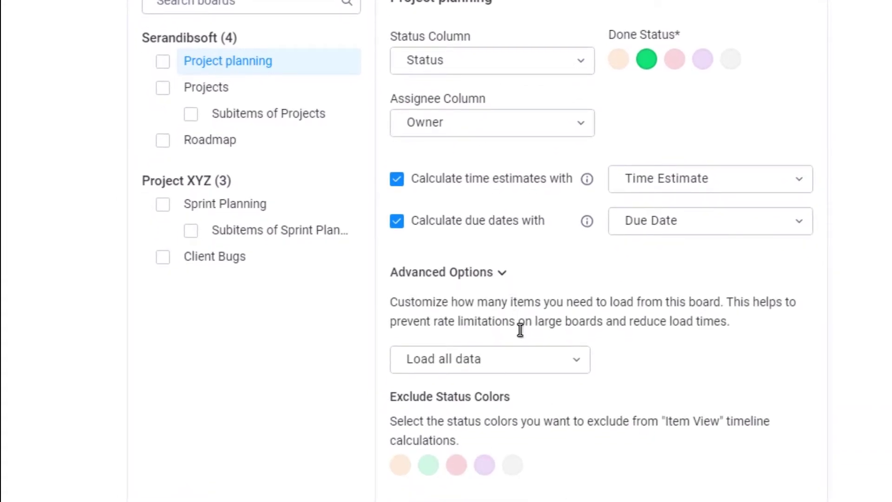
{"action": "left_click", "coordinate": [515, 360]}
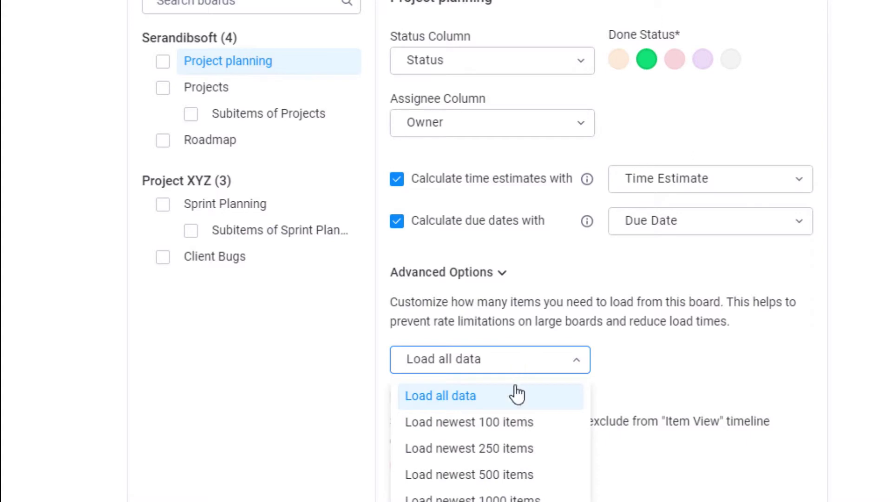
{"action": "left_click", "coordinate": [517, 396]}
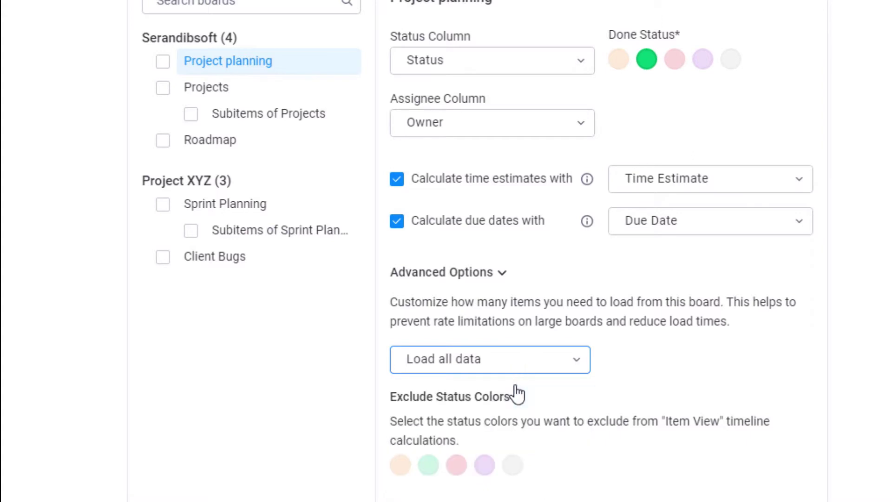
{"action": "left_click", "coordinate": [506, 472]}
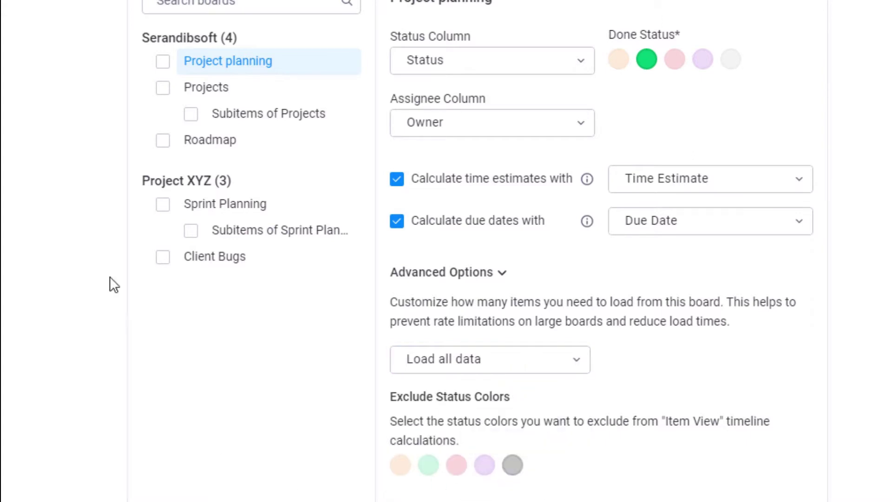
Include all seven boards, from Projects and Roadmap to Sprint Planning and Client Bugs
{"action": "left_click", "coordinate": [204, 87]}
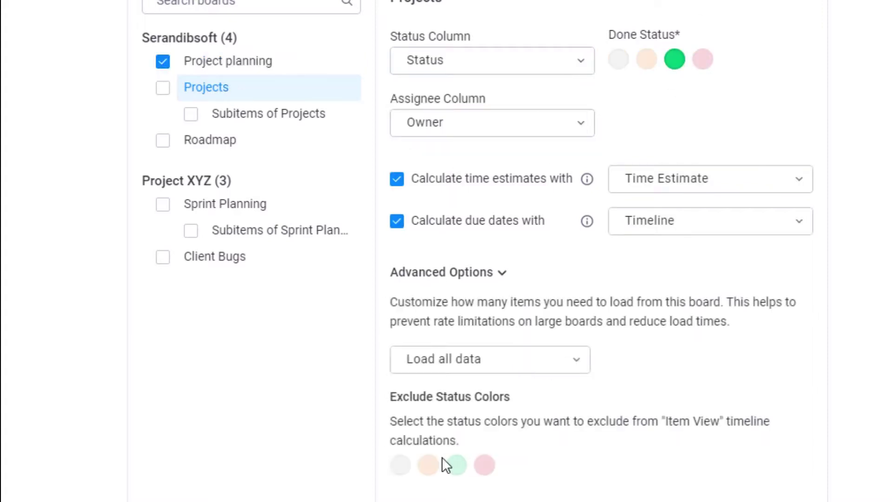
{"action": "left_click", "coordinate": [232, 114]}
{"action": "left_click", "coordinate": [204, 139]}
{"action": "left_click", "coordinate": [428, 273]}
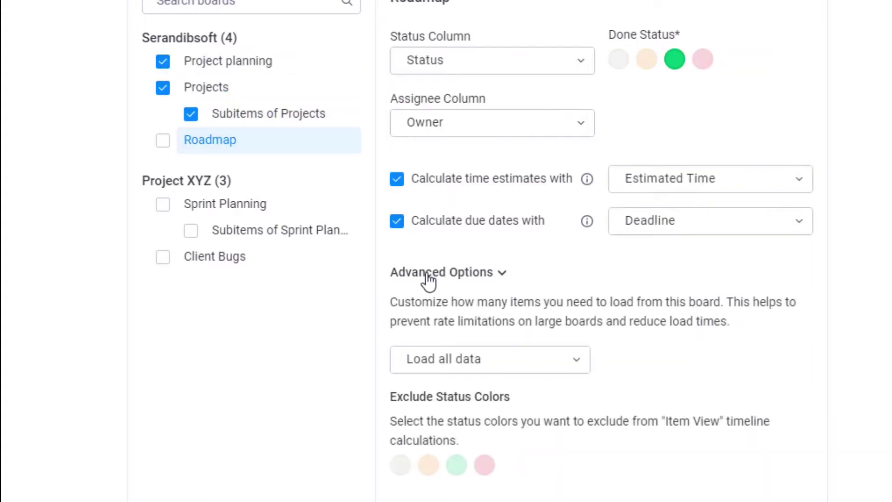
{"action": "left_click", "coordinate": [225, 203]}
{"action": "left_click", "coordinate": [457, 300]}
{"action": "left_click", "coordinate": [260, 230]}
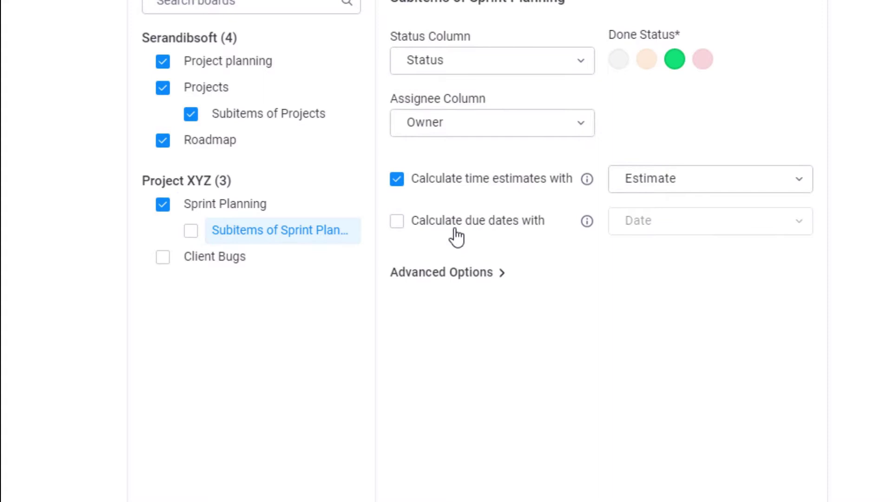
{"action": "left_click", "coordinate": [446, 272]}
{"action": "left_click", "coordinate": [214, 256]}
{"action": "left_click", "coordinate": [474, 271]}
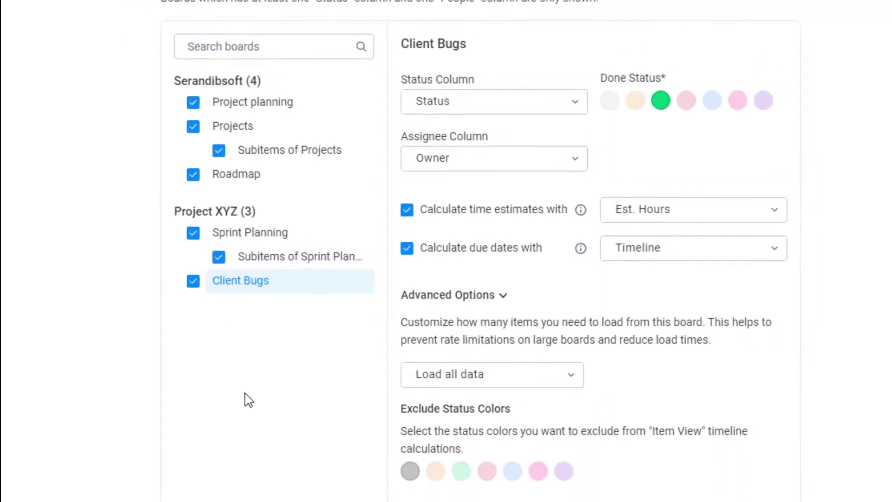
Export the board configuration to a file named My Team.teamview
{"action": "left_click", "coordinate": [746, 75]}
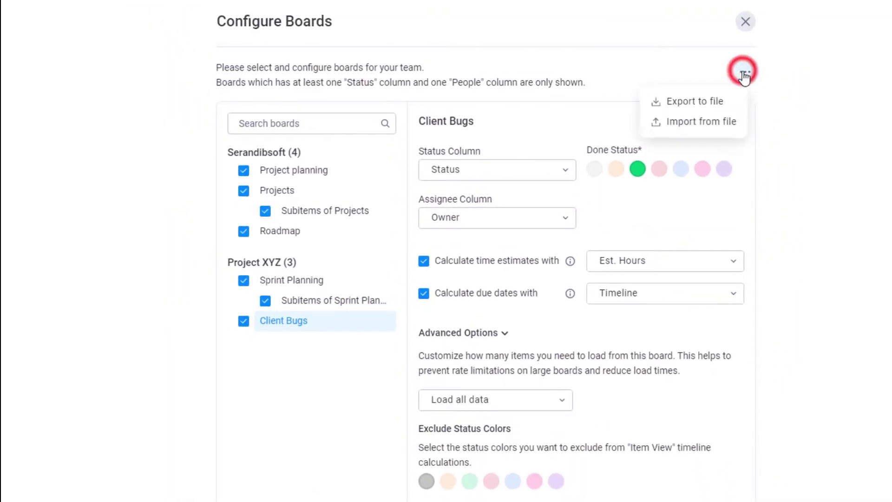
{"action": "left_click", "coordinate": [730, 103]}
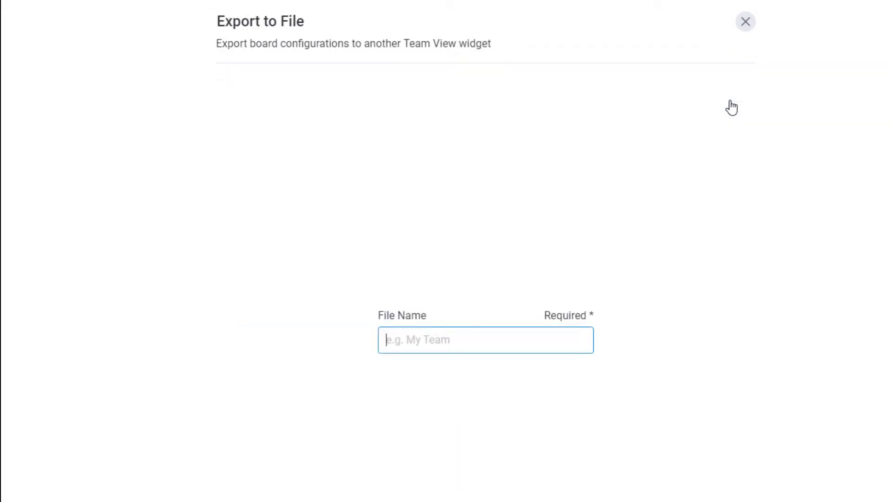
{"action": "type", "text": "My Team"}
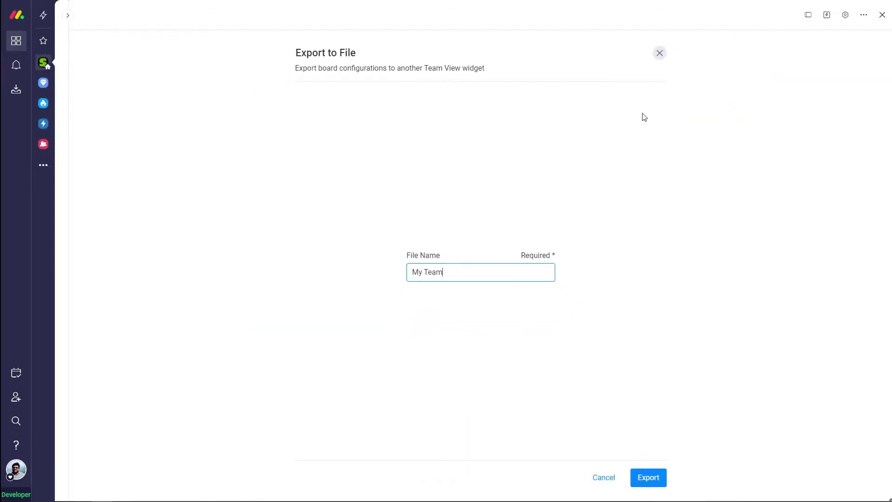
{"action": "left_click", "coordinate": [657, 481]}
{"action": "key", "text": "Return"}
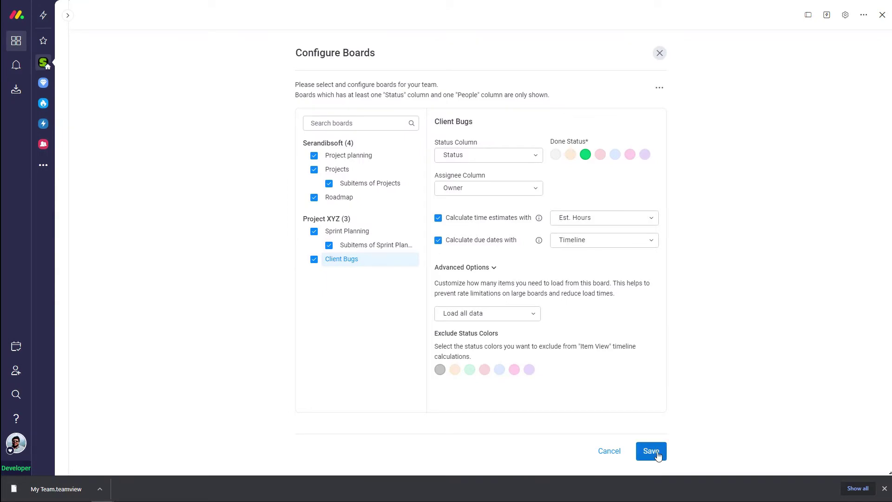
Save the configuration, then reassign Move everything to docker to the middle bottom-row person
{"action": "left_click", "coordinate": [658, 453]}
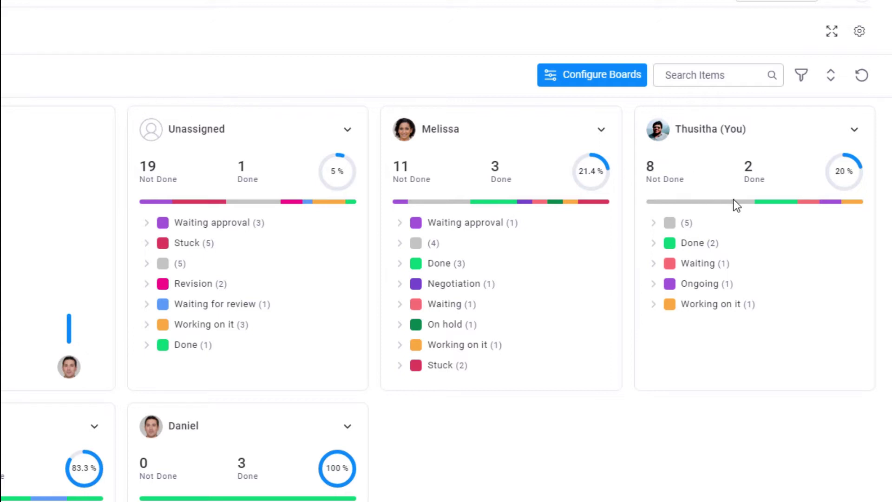
{"action": "mouse_move", "coordinate": [773, 203]}
{"action": "mouse_move", "coordinate": [804, 202]}
{"action": "left_click", "coordinate": [706, 285]}
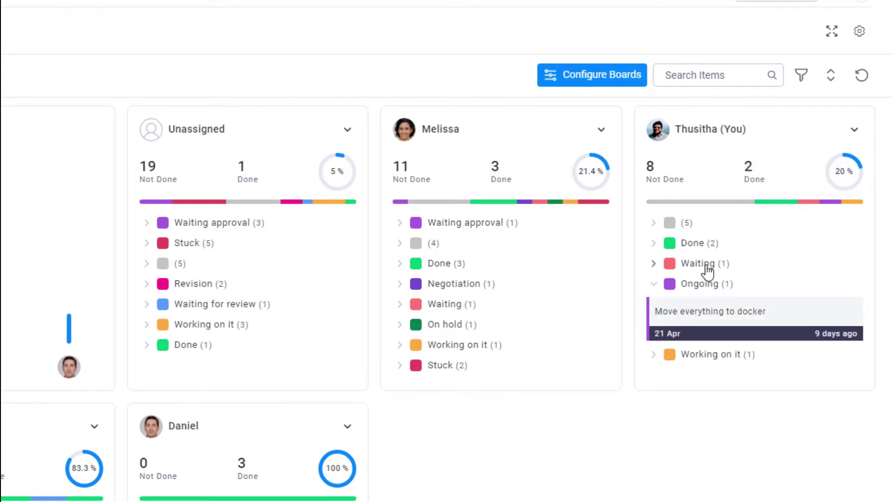
{"action": "left_click", "coordinate": [698, 264]}
{"action": "left_click", "coordinate": [705, 243]}
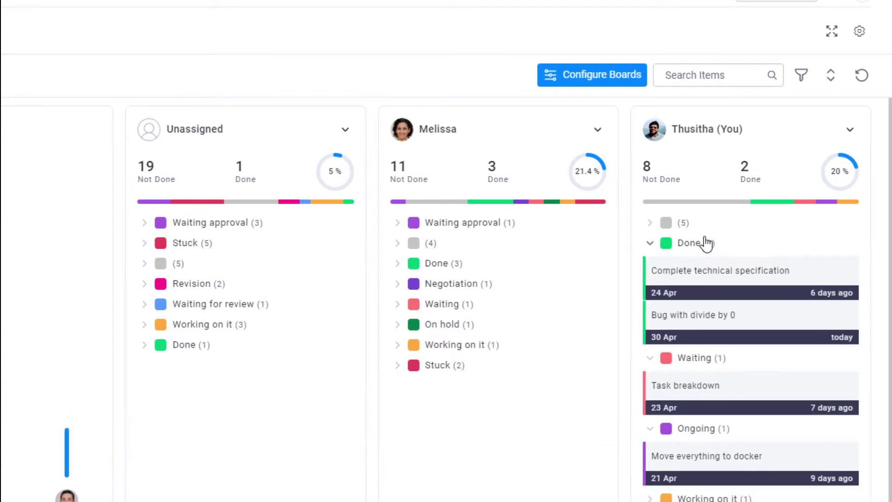
{"action": "left_click", "coordinate": [705, 243]}
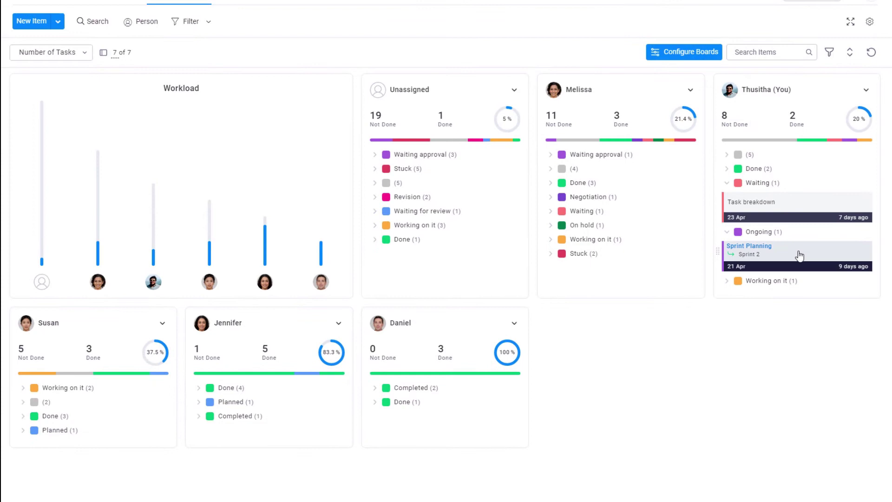
{"action": "left_click_drag", "start_coordinate": [790, 251], "coordinate": [274, 382]}
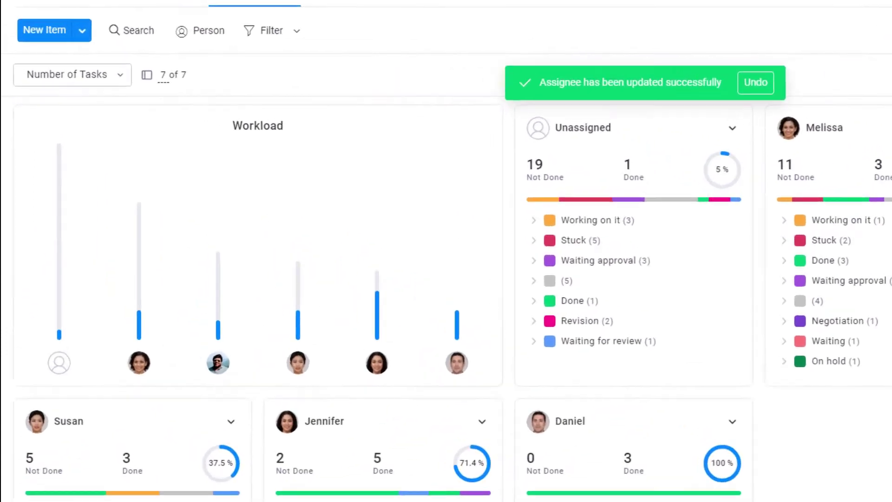
Switch the workload measure from Number of Tasks to Time Estimate
{"action": "left_click", "coordinate": [139, 93]}
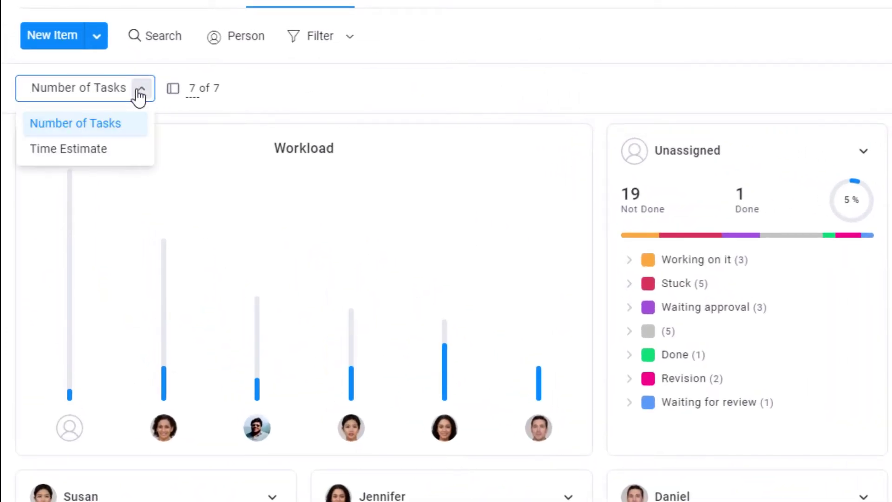
{"action": "left_click", "coordinate": [118, 125]}
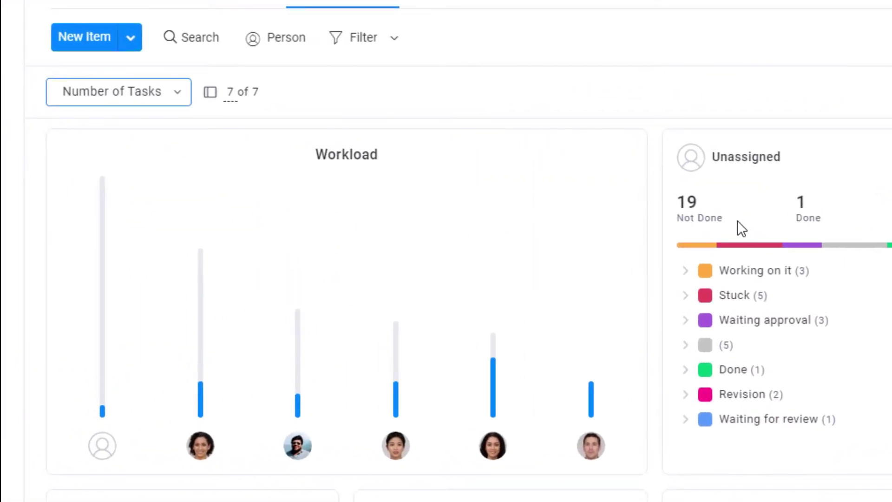
{"action": "left_click", "coordinate": [134, 97]}
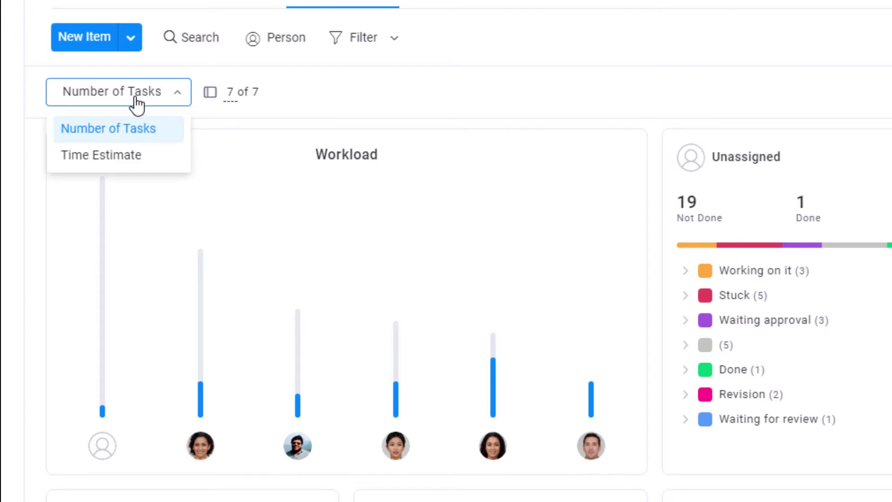
{"action": "left_click", "coordinate": [118, 154]}
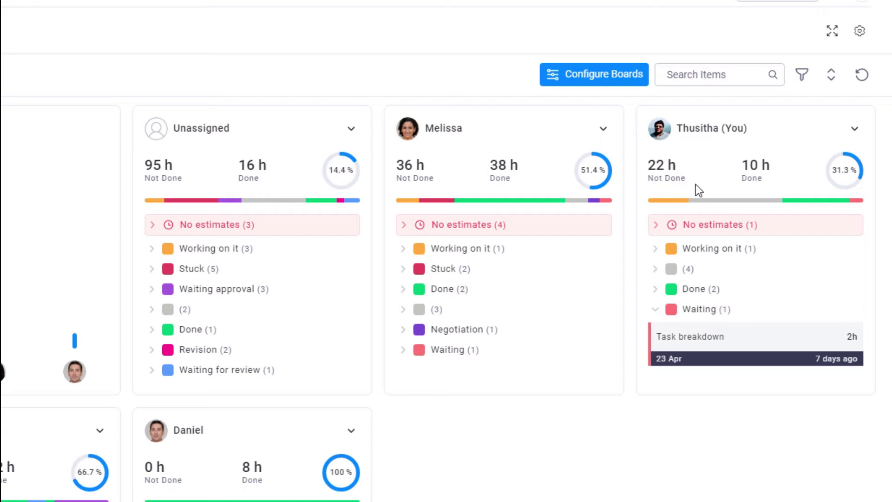
Expand and collapse the No estimates groups on your card and the second card
{"action": "left_click", "coordinate": [728, 228]}
{"action": "left_click", "coordinate": [542, 231]}
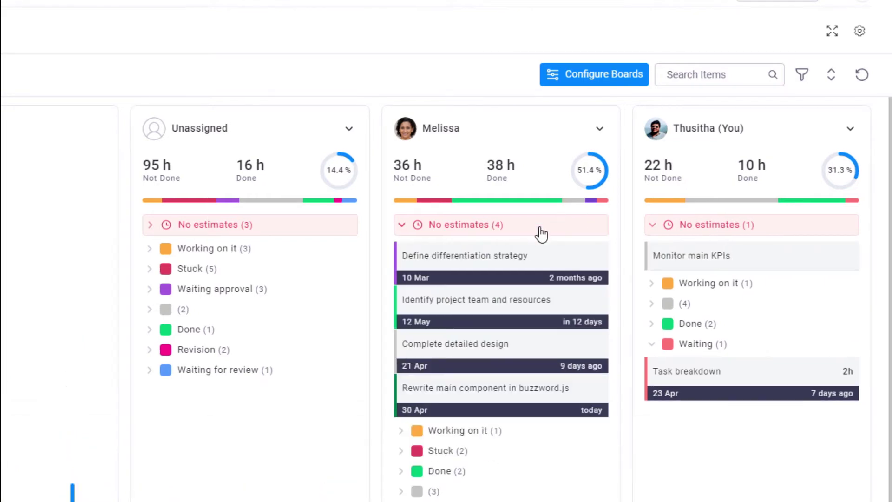
{"action": "left_click", "coordinate": [538, 238]}
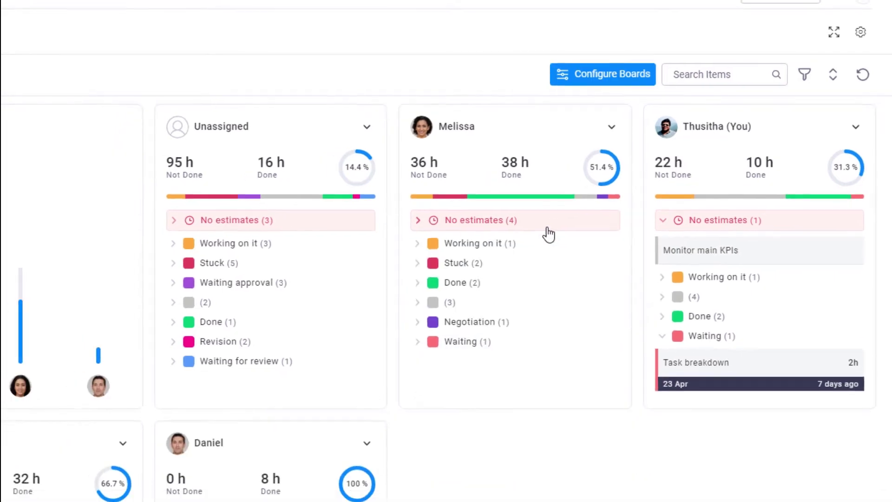
{"action": "left_click", "coordinate": [760, 171]}
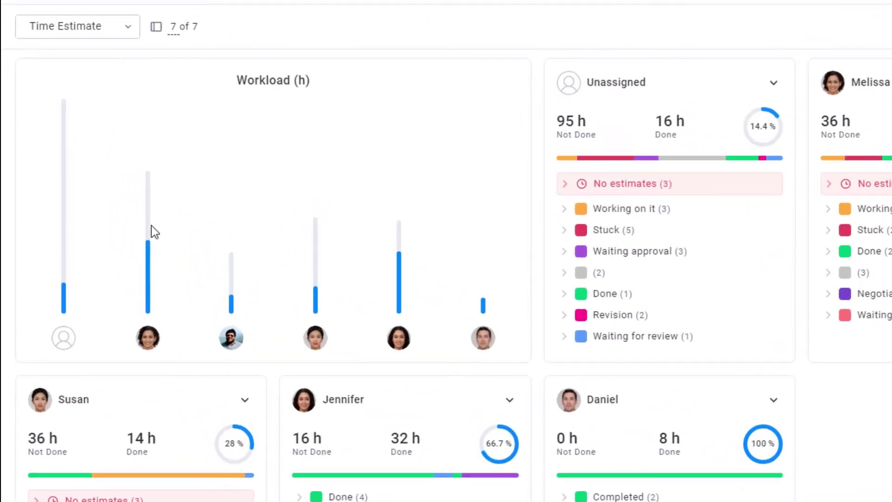
Set a 50-hour time estimate threshold in Customize View and check each bar's over/under hours
{"action": "mouse_move", "coordinate": [329, 264]}
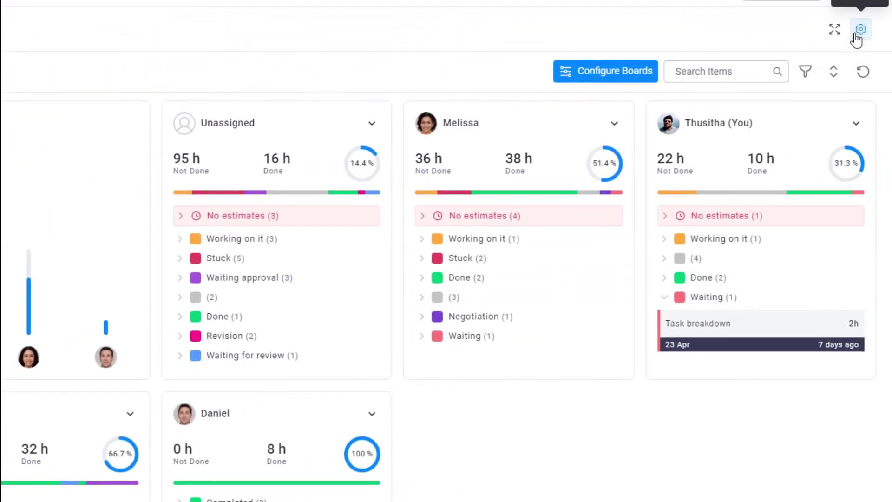
{"action": "left_click", "coordinate": [859, 32]}
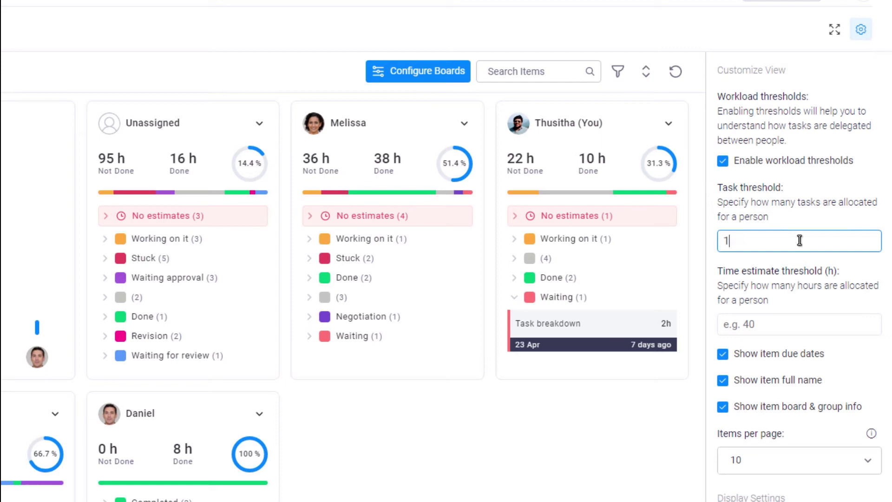
{"action": "left_click", "coordinate": [741, 325]}
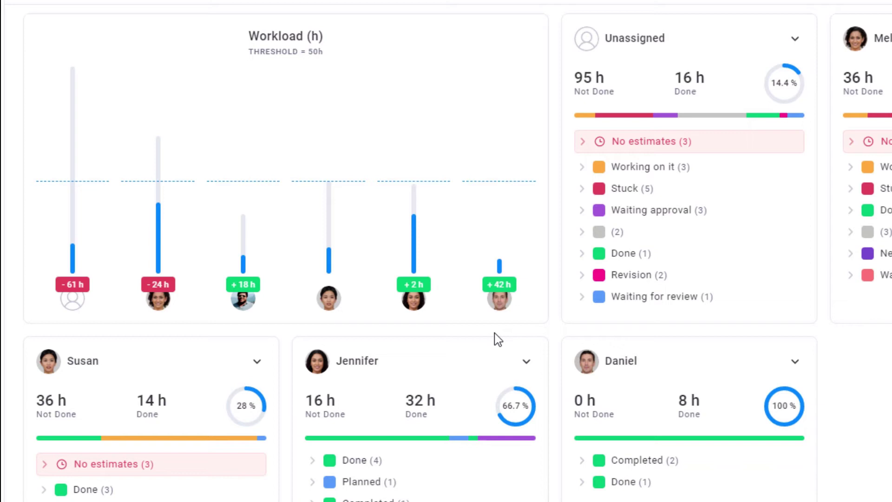
{"action": "mouse_move", "coordinate": [503, 272]}
{"action": "mouse_move", "coordinate": [163, 253]}
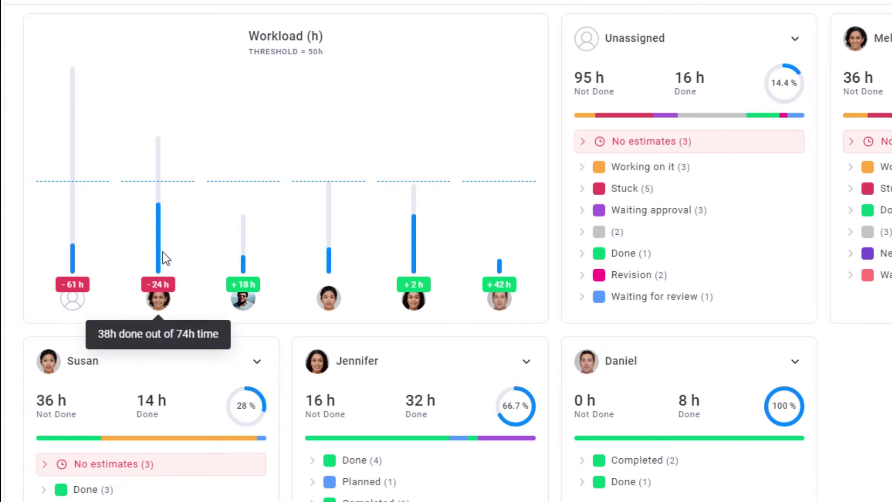
Assign the 32h Campaign management task to the last bottom-row person, then expand and collapse their groups
{"action": "left_click", "coordinate": [619, 234]}
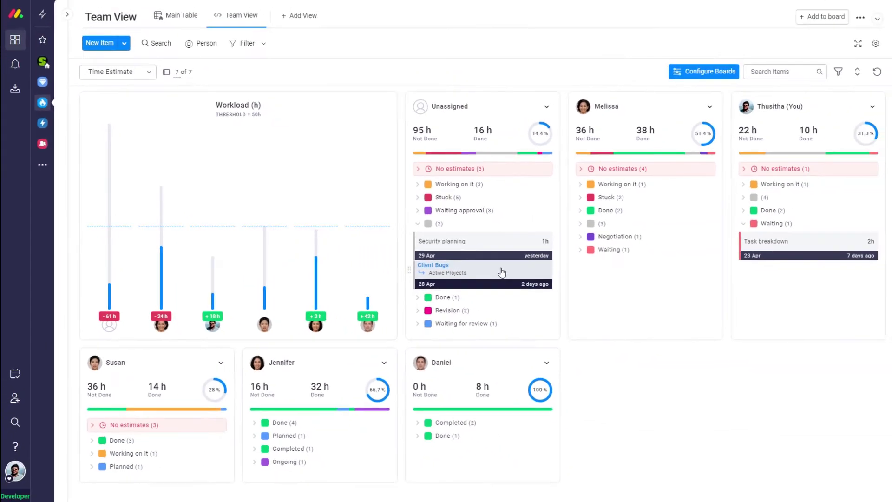
{"action": "left_click_drag", "start_coordinate": [502, 273], "coordinate": [478, 384]}
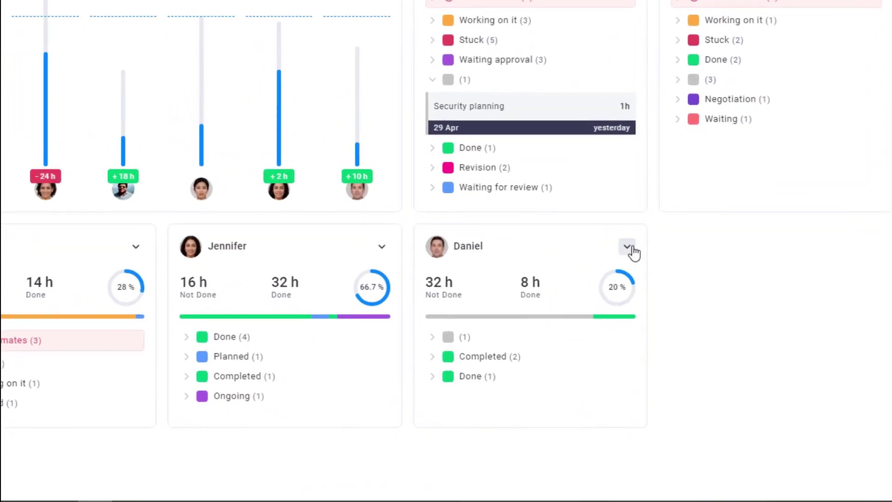
{"action": "left_click", "coordinate": [628, 247]}
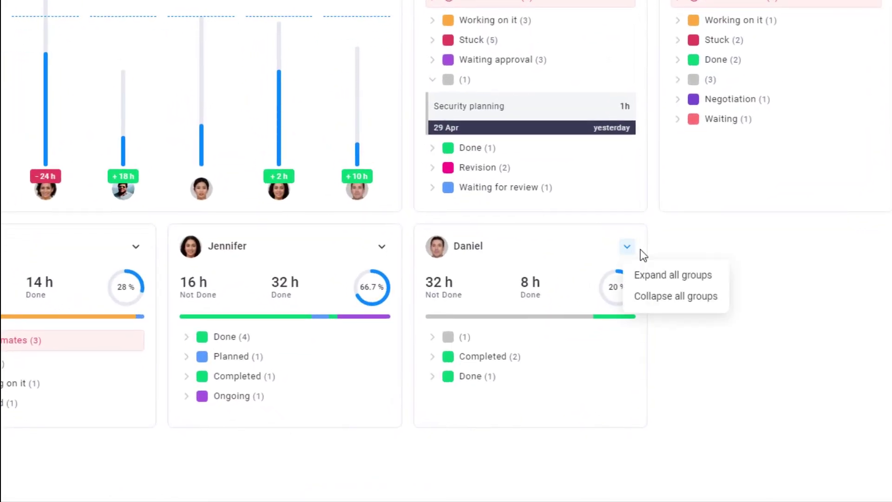
{"action": "left_click", "coordinate": [651, 275]}
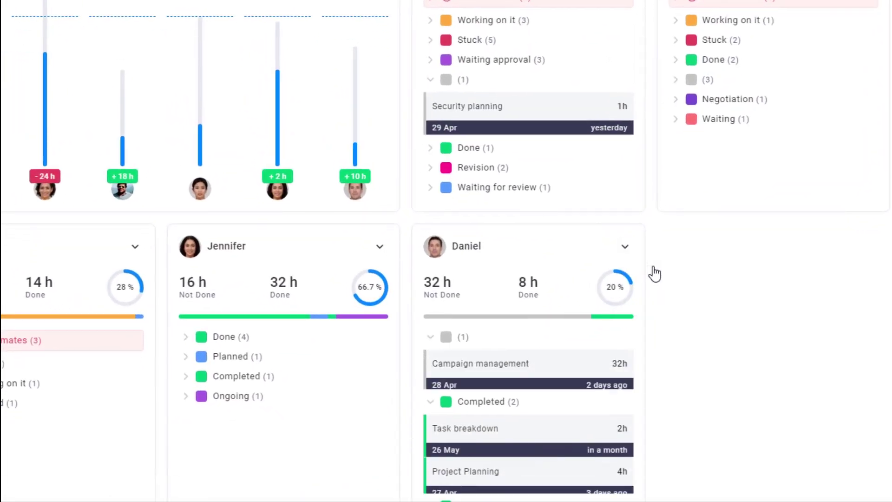
{"action": "left_click", "coordinate": [624, 249]}
{"action": "left_click", "coordinate": [668, 300]}
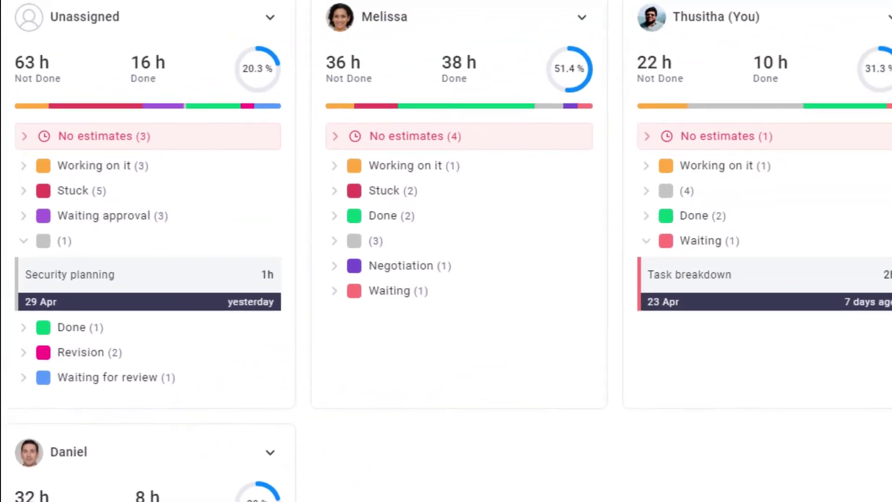
Expand the Done group on your own card to show its two finished tasks
{"action": "mouse_move", "coordinate": [759, 289]}
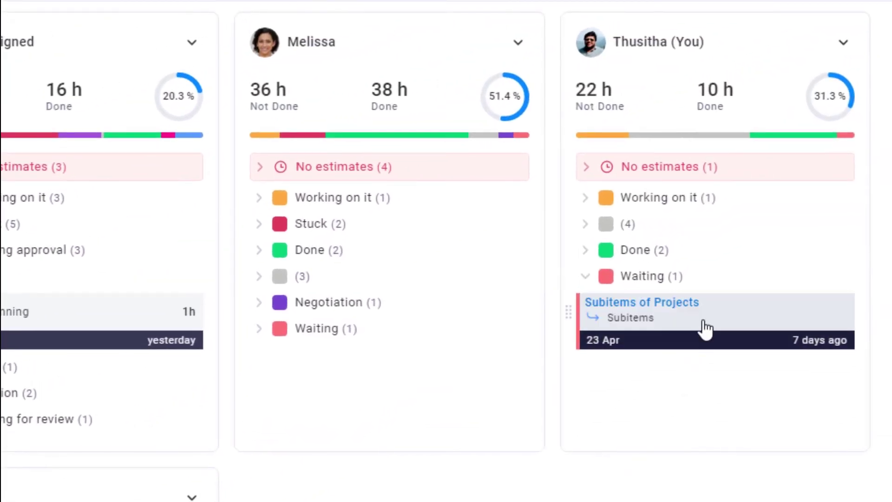
{"action": "left_click", "coordinate": [707, 251]}
{"action": "mouse_move", "coordinate": [706, 299]}
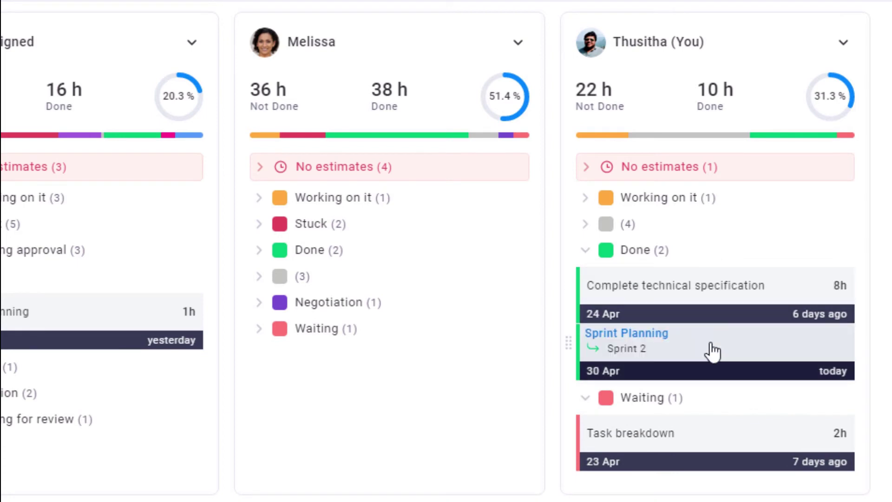
Give Bug with divide by 0 the Engineering team and a 29 Apr due date
{"action": "left_click", "coordinate": [713, 351]}
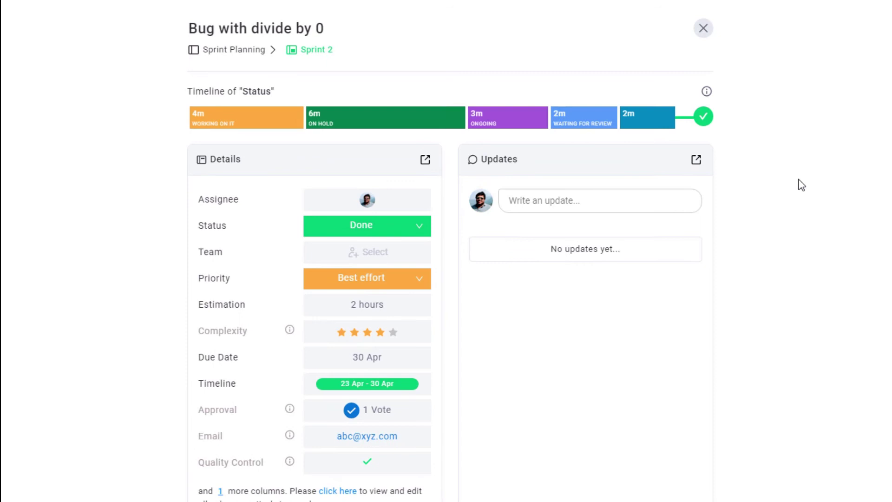
{"action": "mouse_move", "coordinate": [246, 119]}
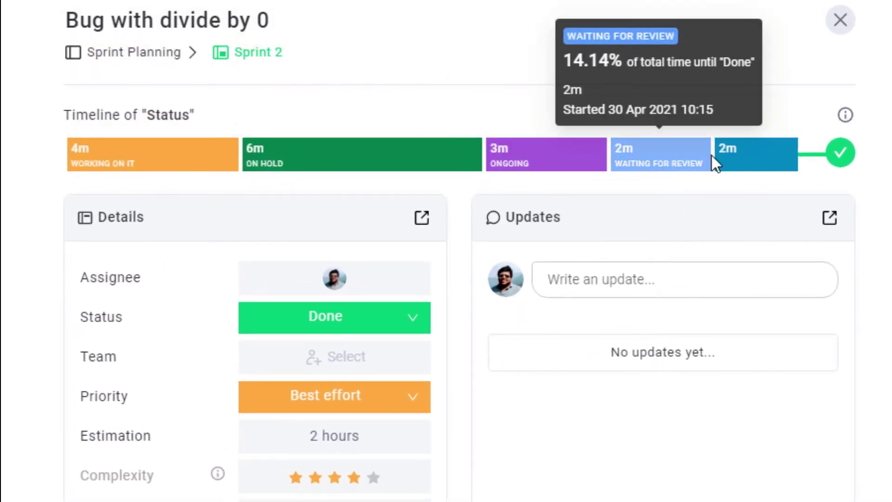
{"action": "mouse_move", "coordinate": [841, 153]}
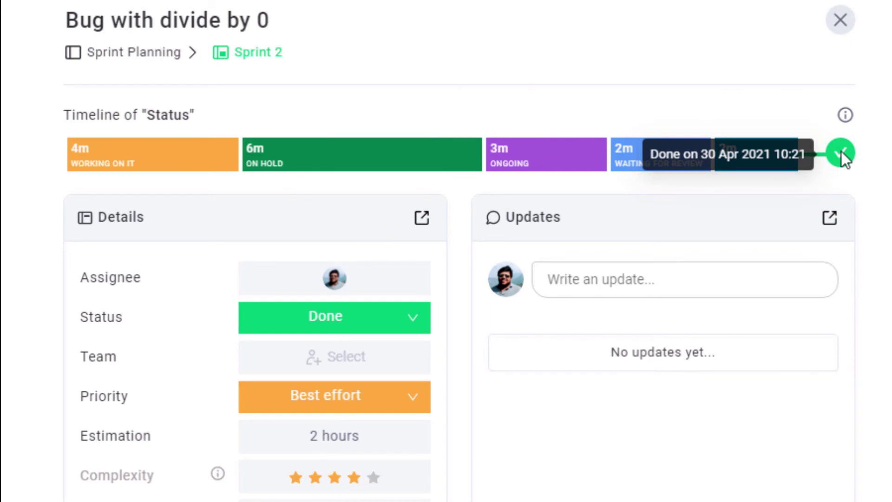
{"action": "left_click", "coordinate": [341, 363]}
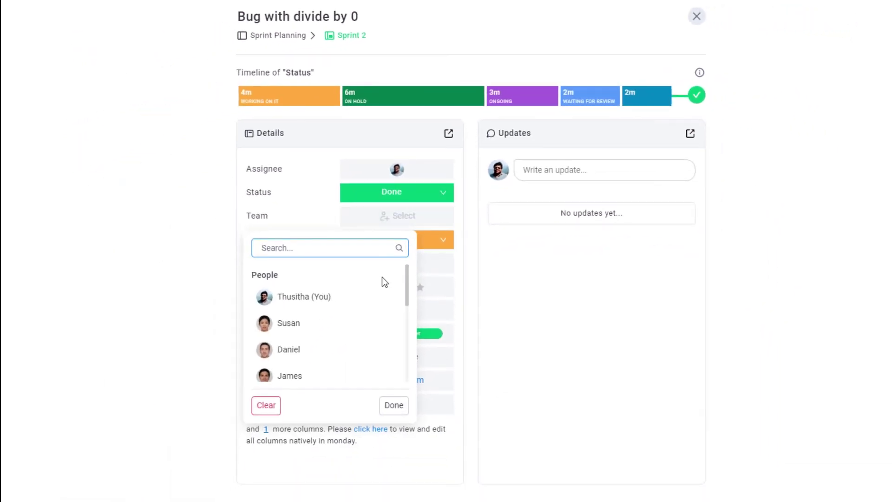
{"action": "scroll", "coordinate": [384, 281], "scroll_direction": "down", "scroll_amount": 3}
{"action": "left_click", "coordinate": [341, 344]}
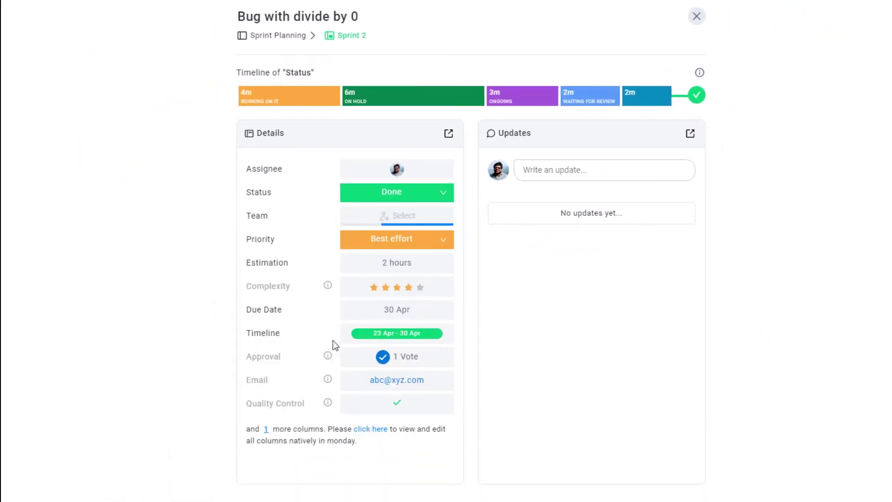
{"action": "left_click", "coordinate": [377, 313]}
{"action": "left_click", "coordinate": [442, 447]}
Post an 'Updated...' update with the ALL DONE GIF, then close the item
{"action": "left_click", "coordinate": [565, 176]}
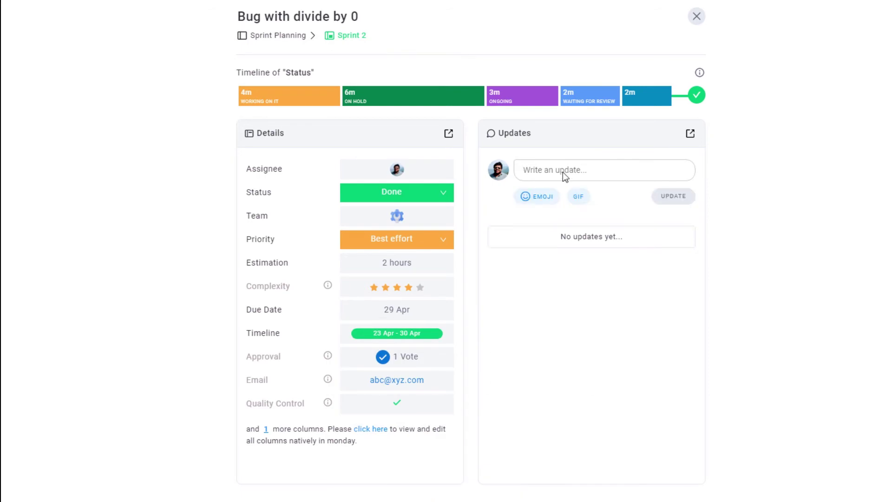
{"action": "type", "text": "Updated..."}
{"action": "left_click", "coordinate": [579, 195]}
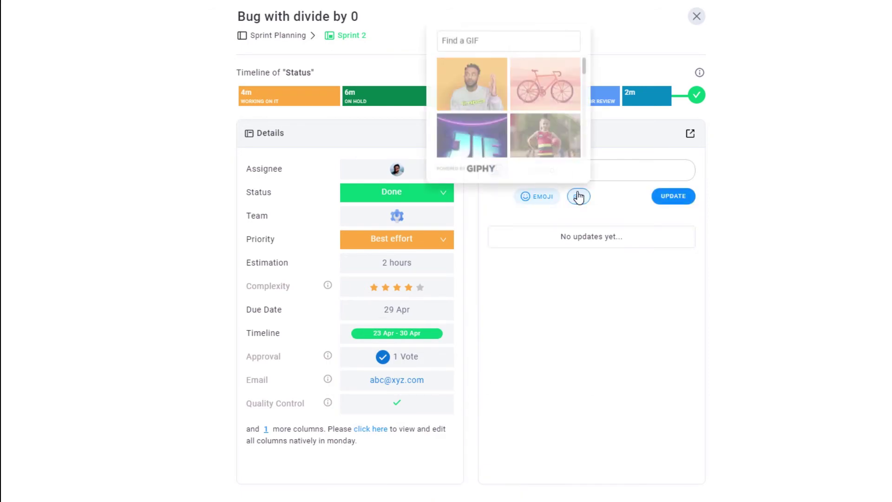
{"action": "left_click", "coordinate": [485, 41]}
{"action": "type", "text": "Done"}
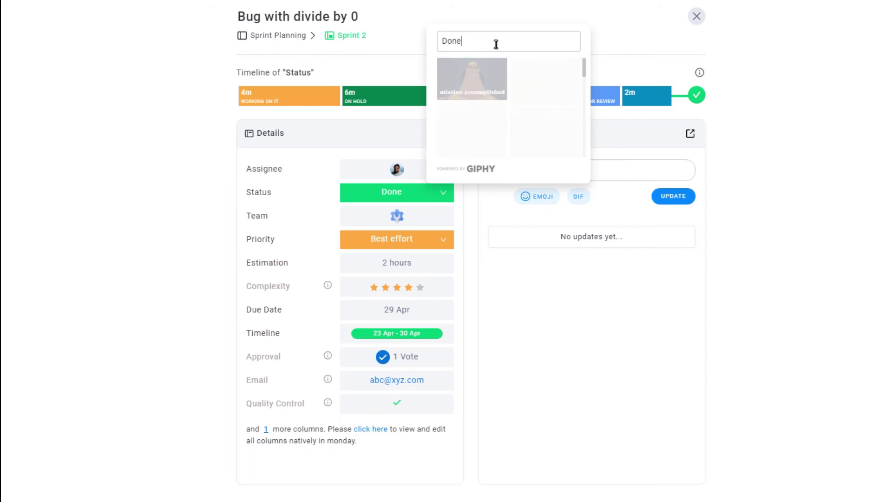
{"action": "left_click", "coordinate": [530, 79]}
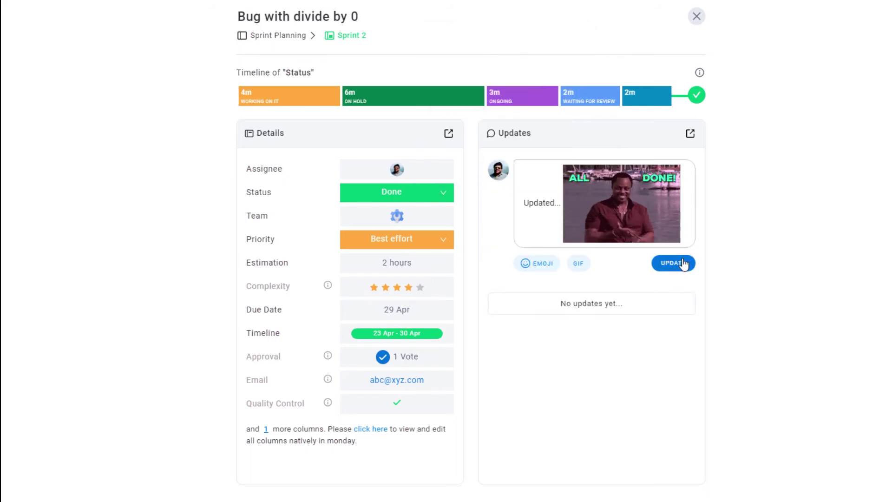
{"action": "left_click", "coordinate": [682, 262]}
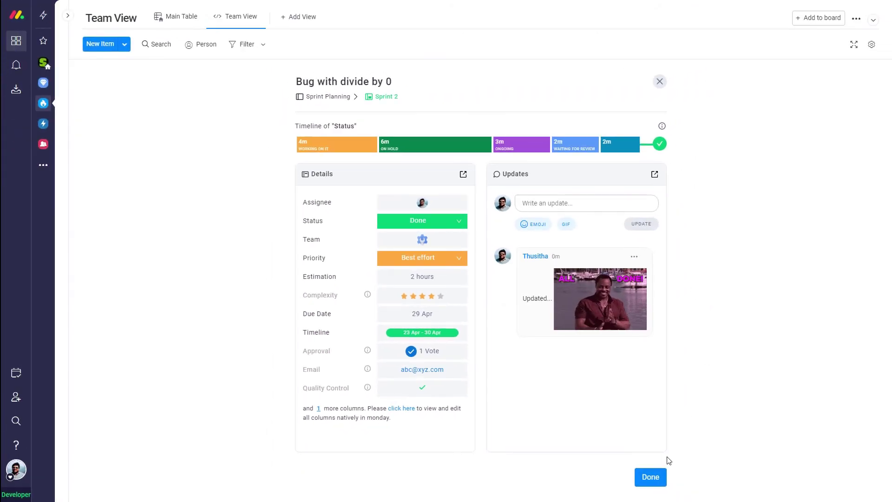
{"action": "left_click", "coordinate": [659, 478]}
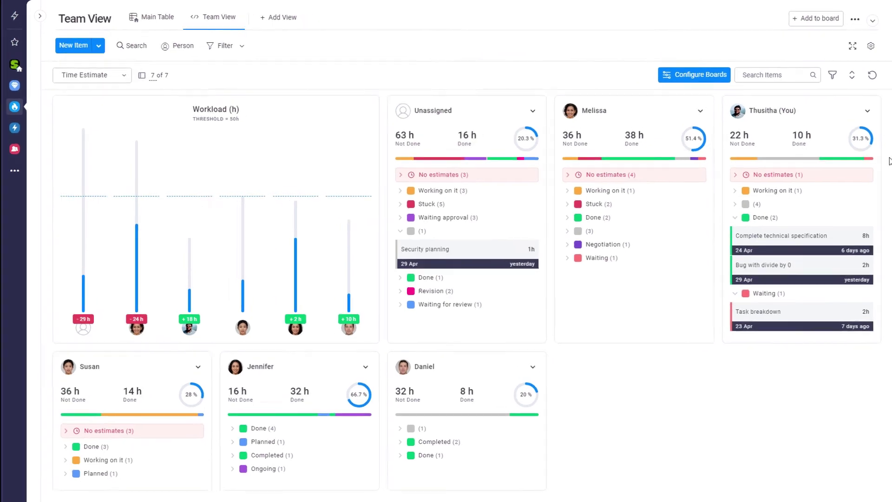
Sort the person boards by Name, then Time estimate, finally Number of tasks
{"action": "left_click", "coordinate": [853, 73]}
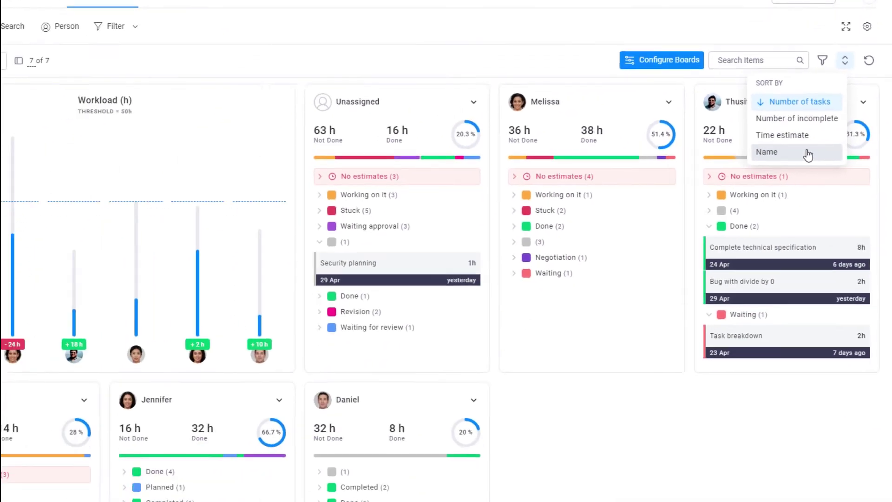
{"action": "left_click", "coordinate": [817, 131]}
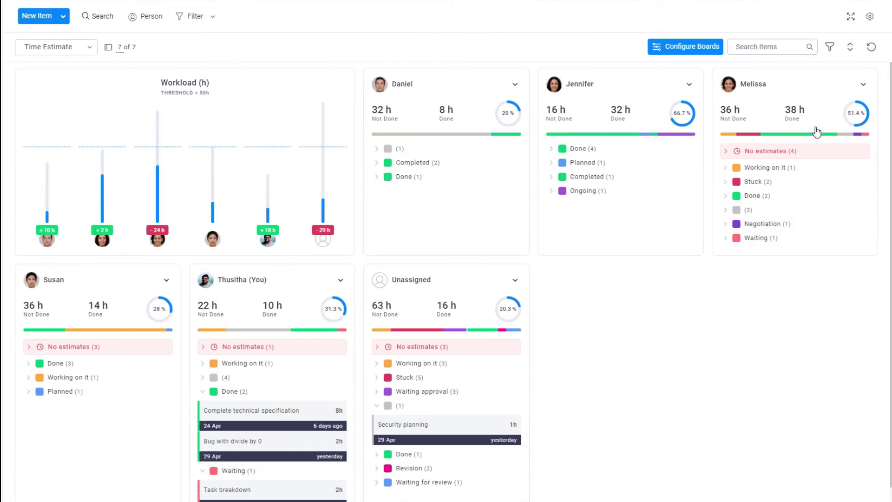
{"action": "left_click", "coordinate": [853, 49]}
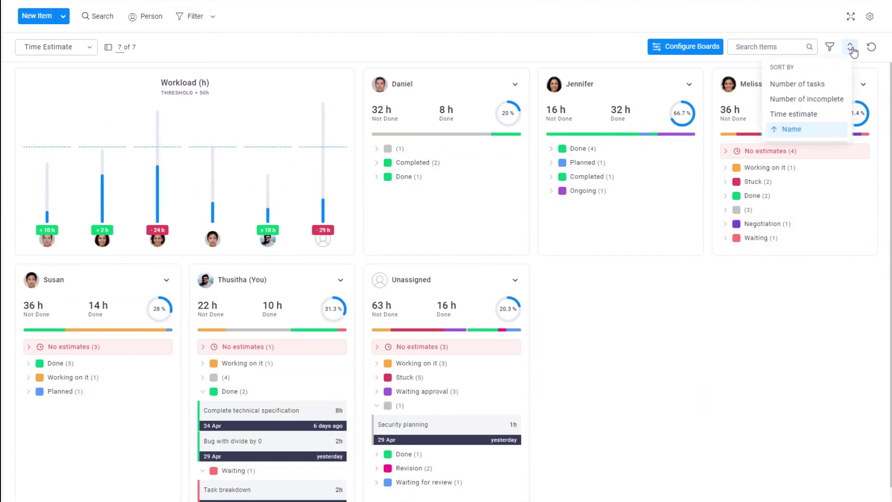
{"action": "left_click", "coordinate": [807, 113]}
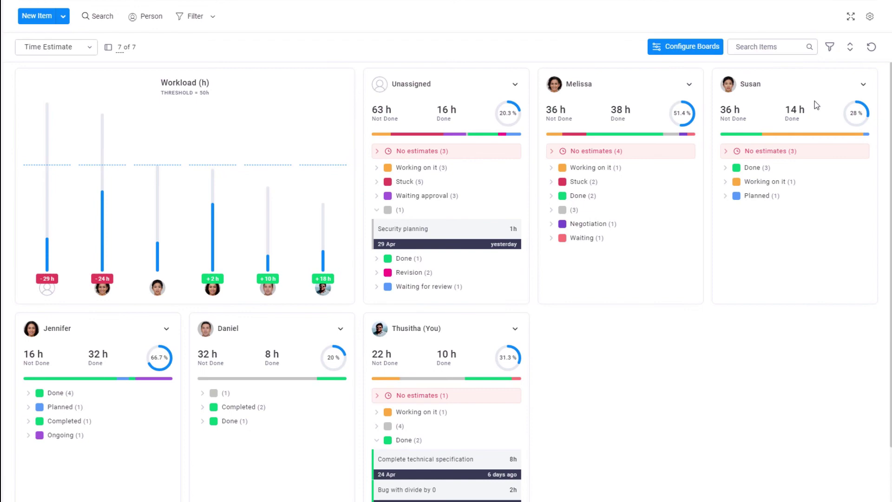
{"action": "left_click", "coordinate": [851, 50]}
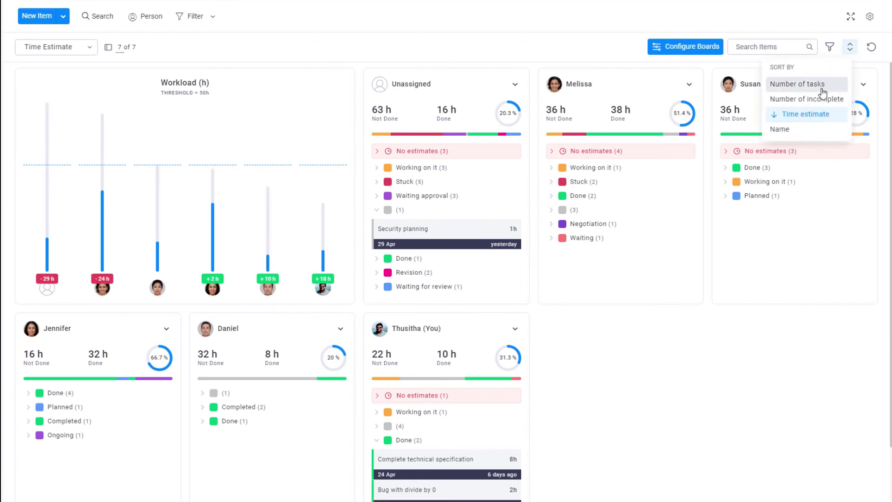
{"action": "left_click", "coordinate": [797, 85]}
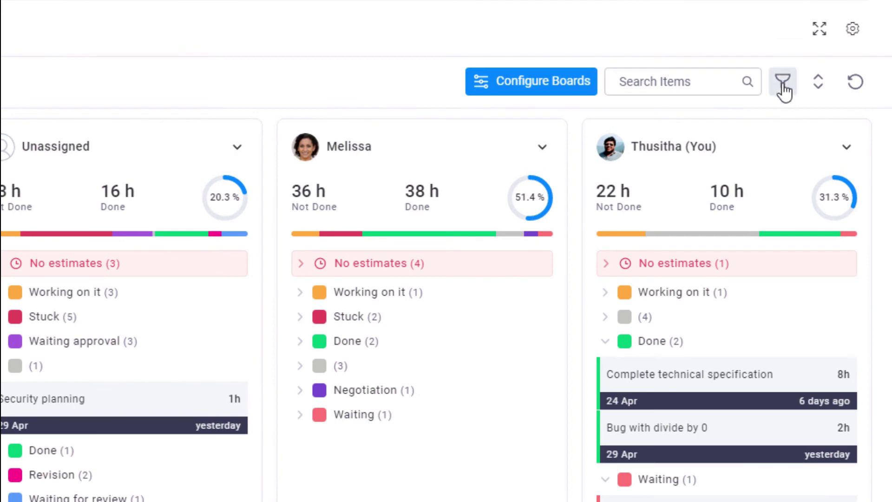
{"action": "left_click", "coordinate": [784, 91]}
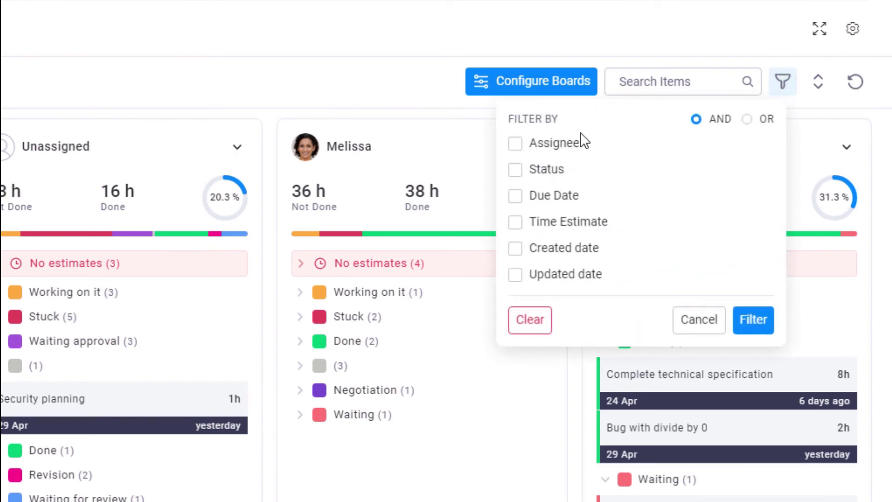
{"action": "left_click", "coordinate": [555, 145]}
{"action": "left_click", "coordinate": [699, 174]}
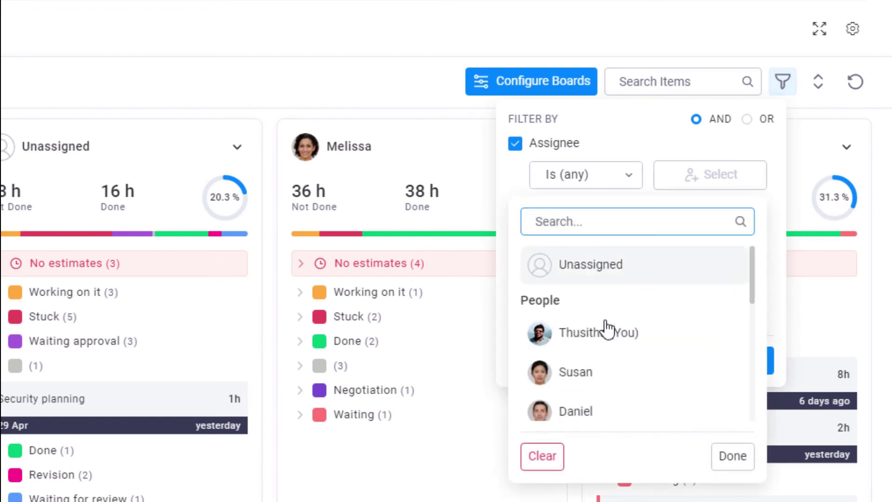
{"action": "left_click", "coordinate": [607, 330]}
{"action": "left_click", "coordinate": [594, 376]}
{"action": "left_click", "coordinate": [600, 412]}
{"action": "left_click", "coordinate": [721, 457]}
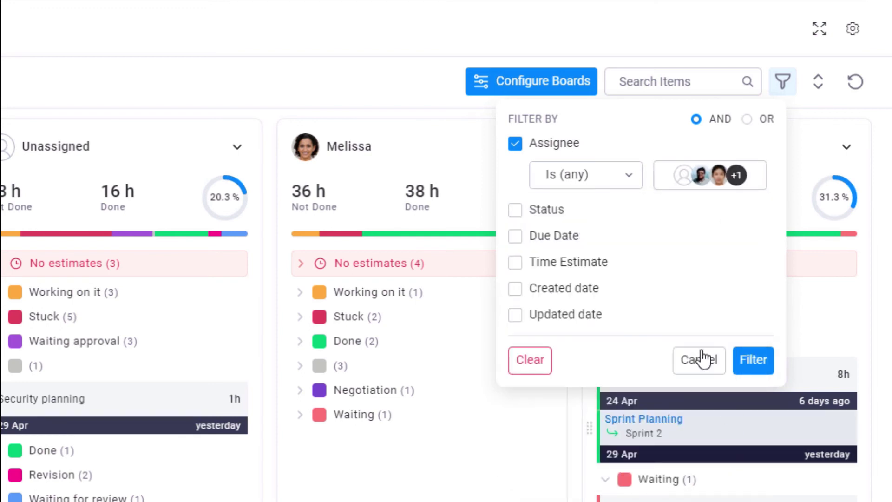
{"action": "left_click", "coordinate": [568, 210]}
{"action": "left_click", "coordinate": [720, 244]}
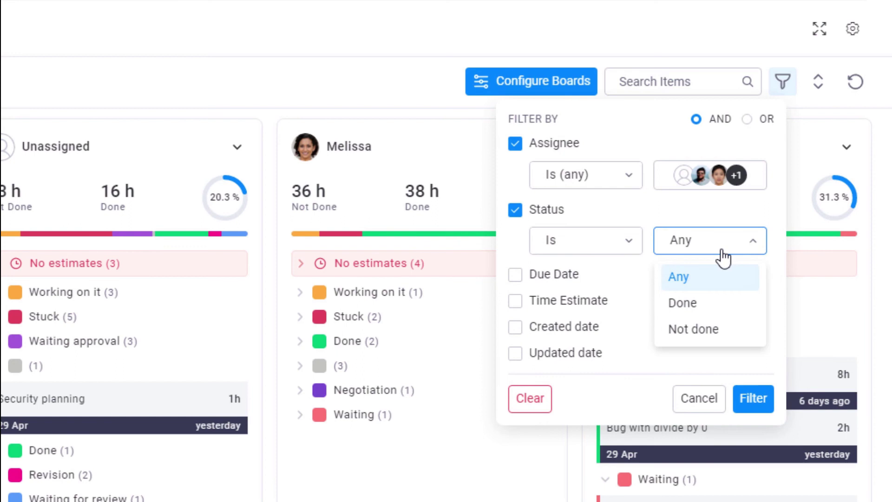
{"action": "left_click", "coordinate": [697, 329]}
{"action": "left_click", "coordinate": [555, 277]}
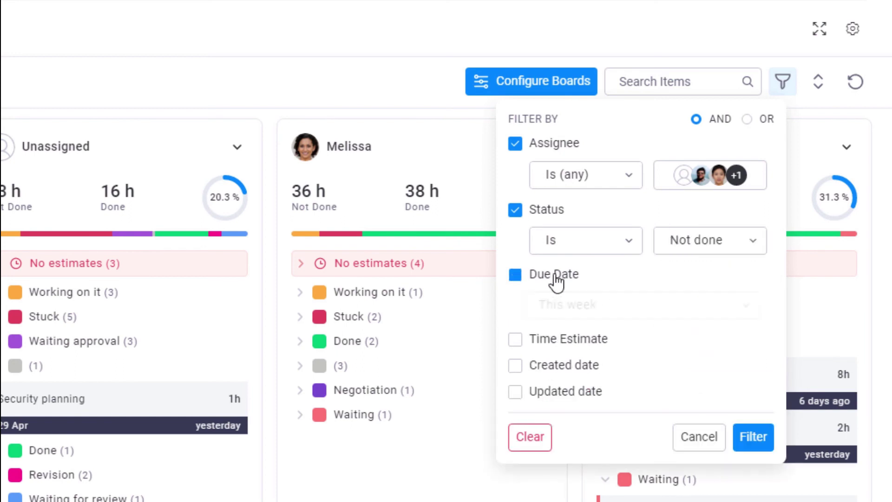
{"action": "left_click", "coordinate": [612, 305]}
{"action": "scroll", "coordinate": [624, 388], "scroll_direction": "down", "scroll_amount": 2}
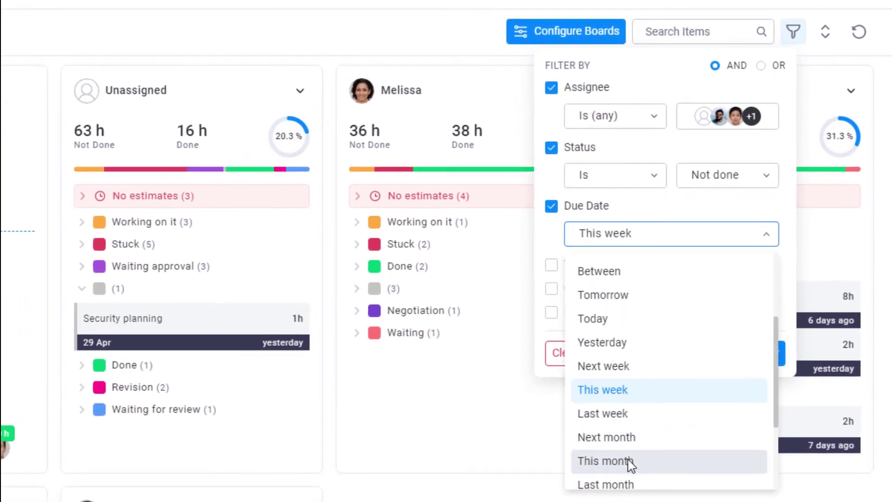
{"action": "left_click", "coordinate": [630, 460]}
{"action": "left_click", "coordinate": [767, 352]}
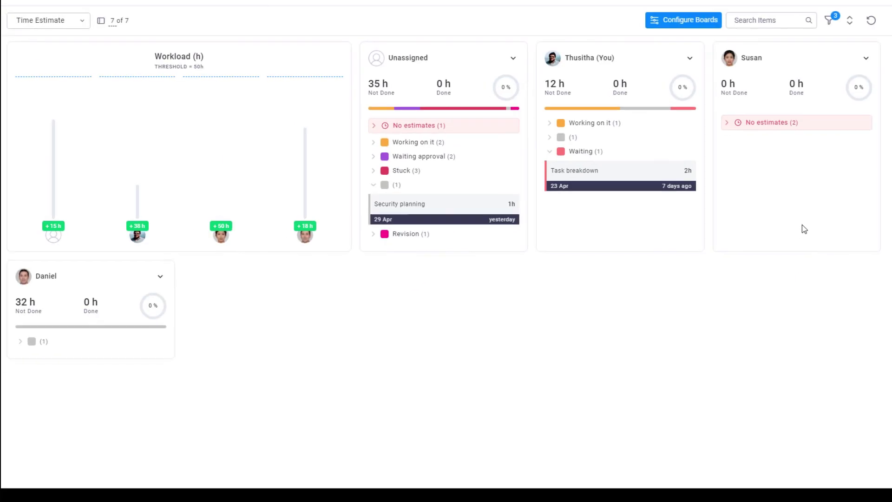
{"action": "left_click", "coordinate": [829, 20]}
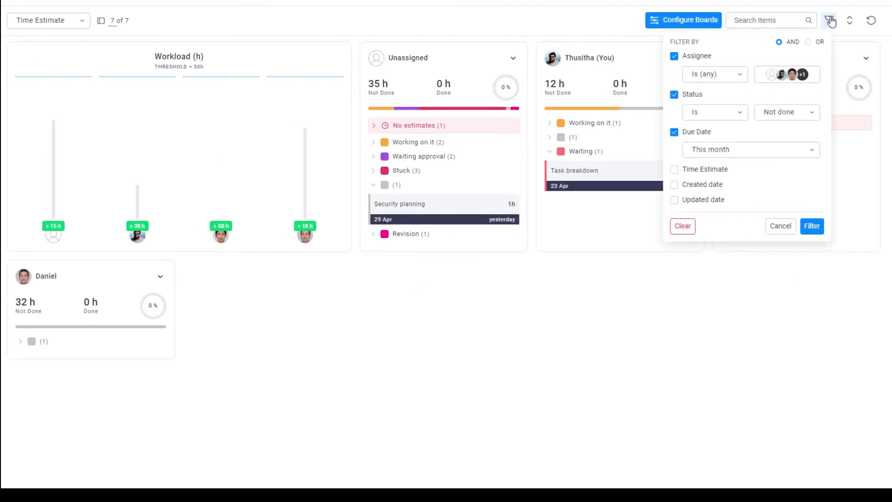
{"action": "left_click", "coordinate": [811, 226]}
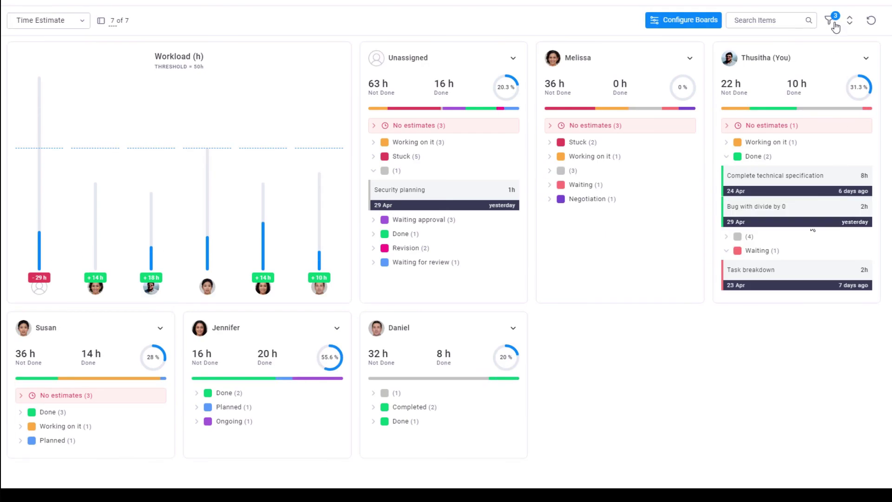
{"action": "left_click", "coordinate": [830, 20]}
{"action": "left_click", "coordinate": [682, 224]}
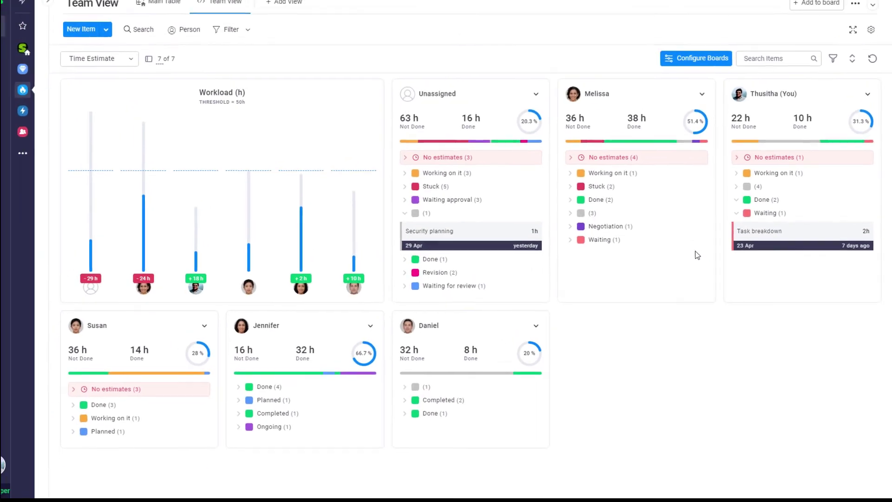
Search items for 'secu', clear the search again, and bring up the Customize View settings
{"action": "left_click", "coordinate": [716, 70]}
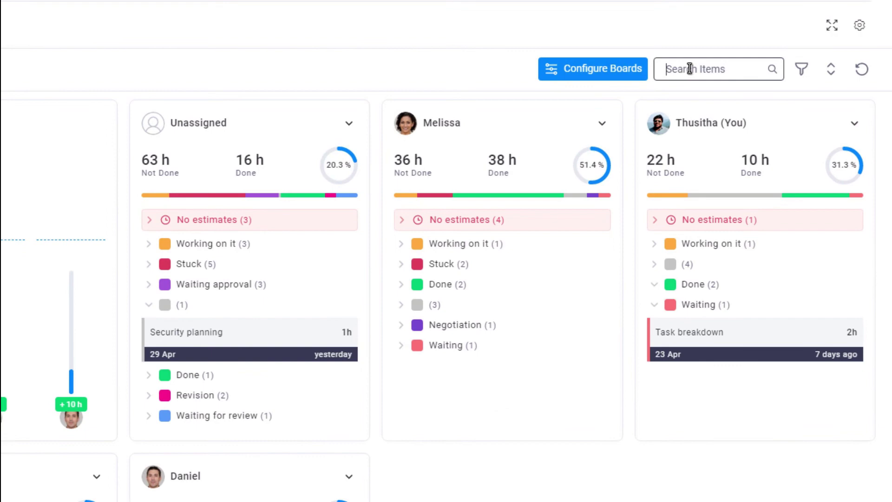
{"action": "type", "text": "security"}
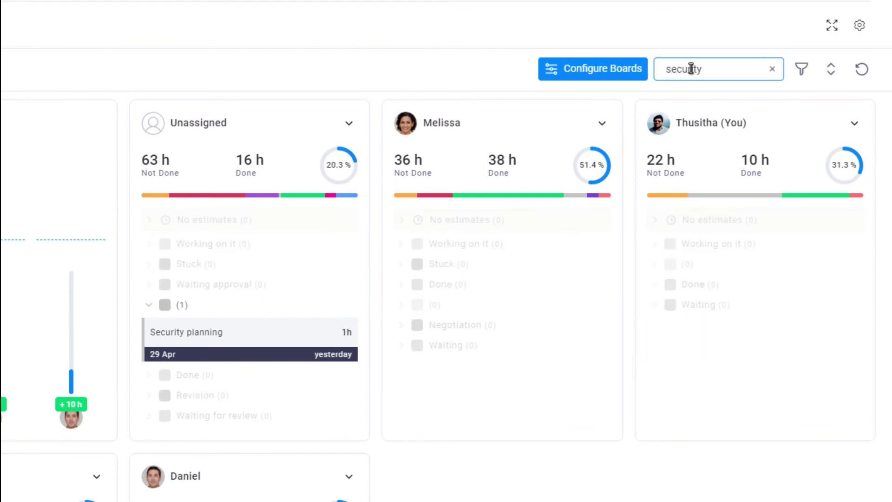
{"action": "left_click", "coordinate": [772, 71]}
{"action": "left_click", "coordinate": [861, 29]}
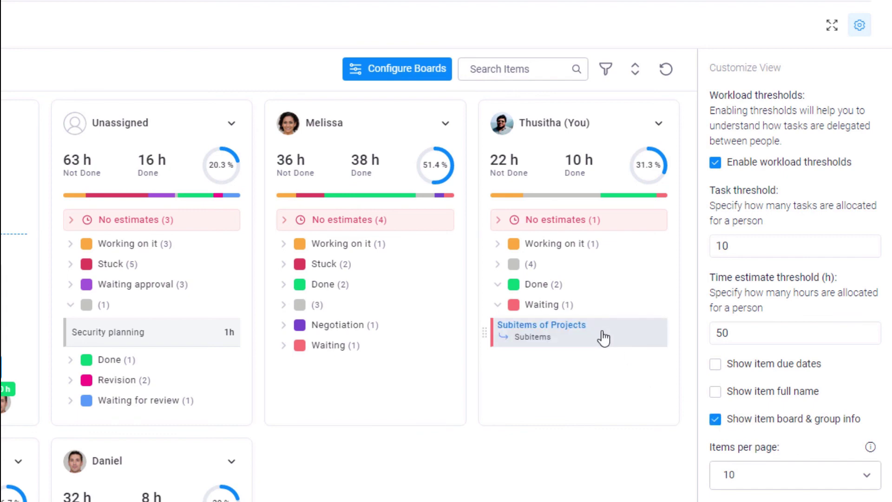
Enable item due dates on the cards and set items per page to 20
{"action": "left_click", "coordinate": [789, 368]}
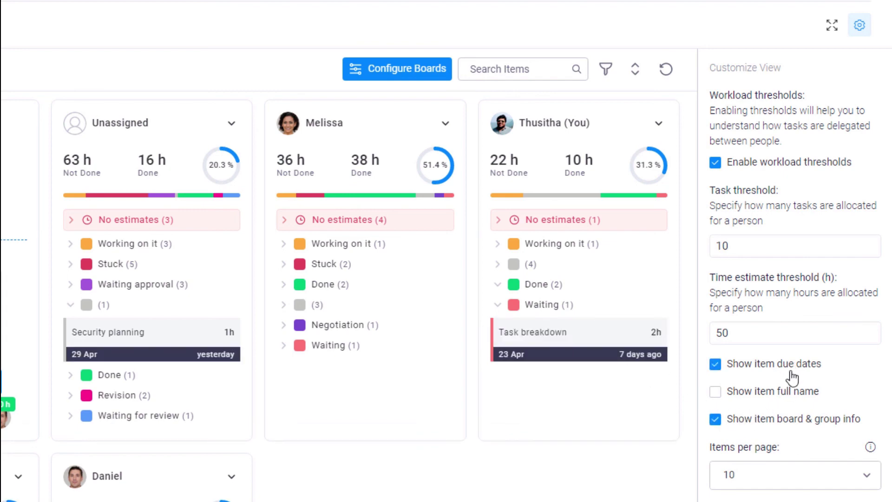
{"action": "left_click", "coordinate": [790, 474]}
{"action": "left_click", "coordinate": [781, 366]}
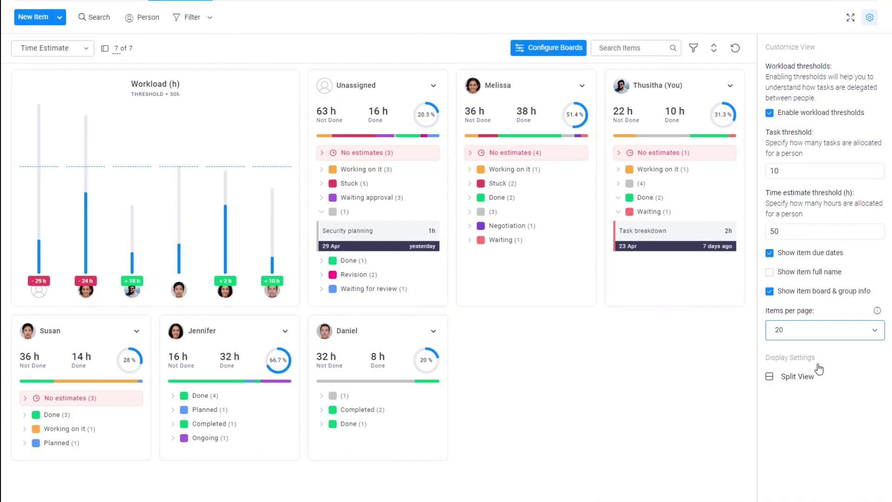